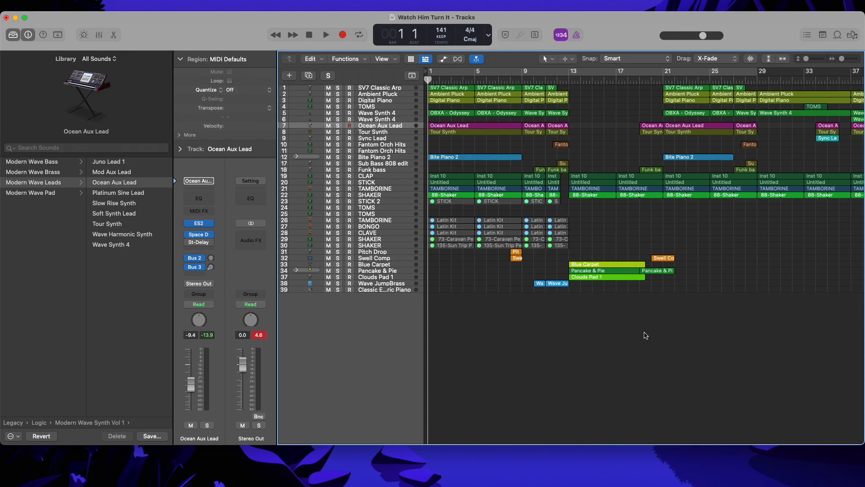
# Step: Play the song from bar 1, stop it, and look over the arrangement through to its end
pyautogui.press('space')
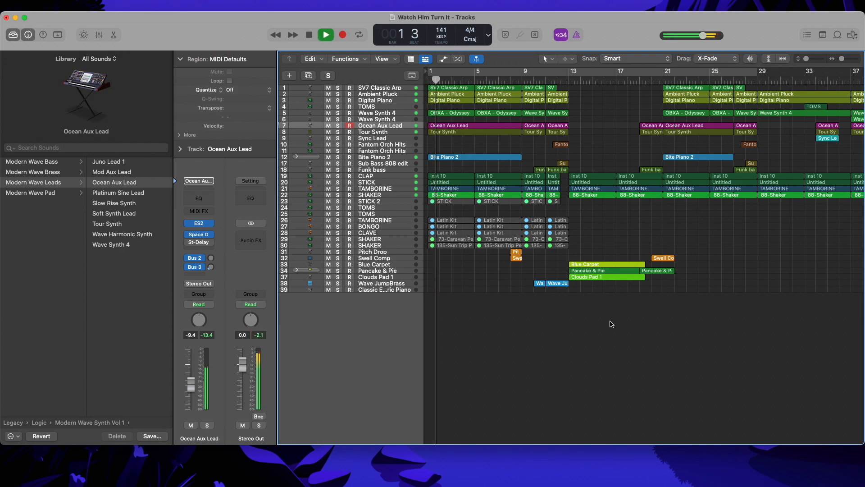
pyautogui.click(663, 461)
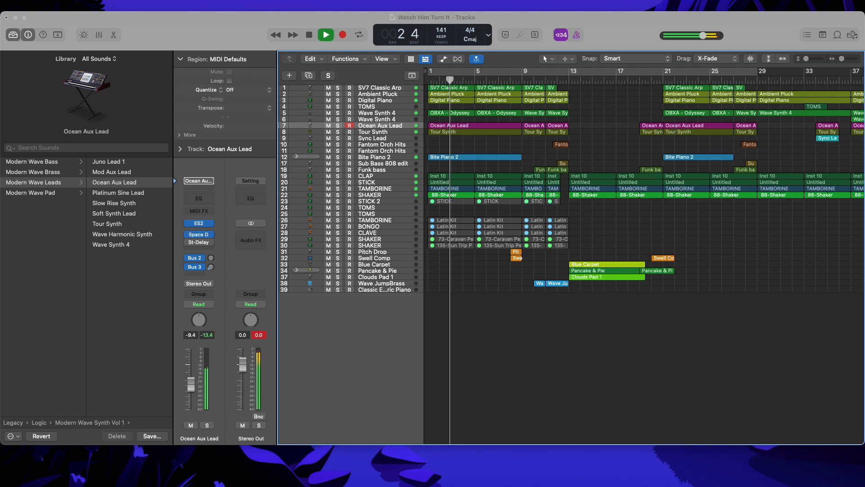
pyautogui.click(714, 220)
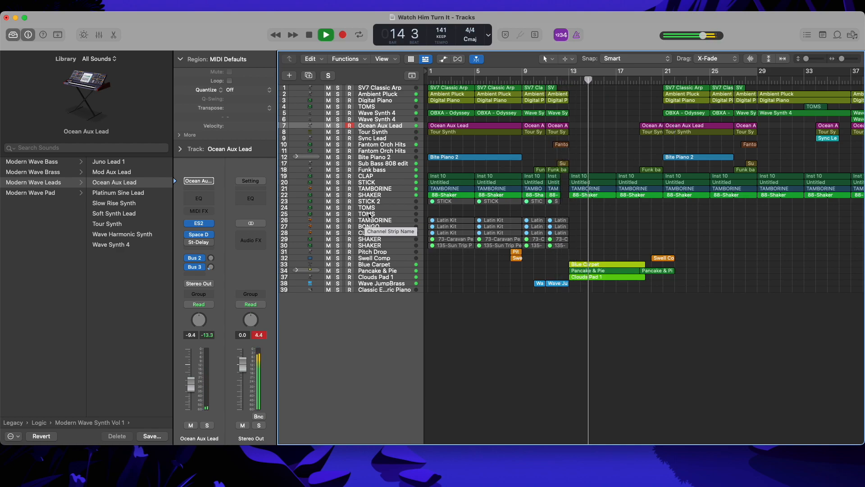
pyautogui.press('space')
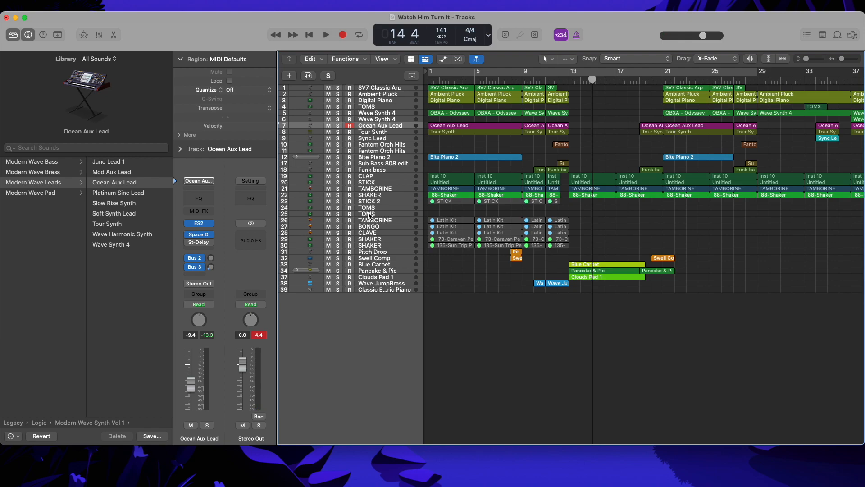
pyautogui.hscroll(10, 494, 170)
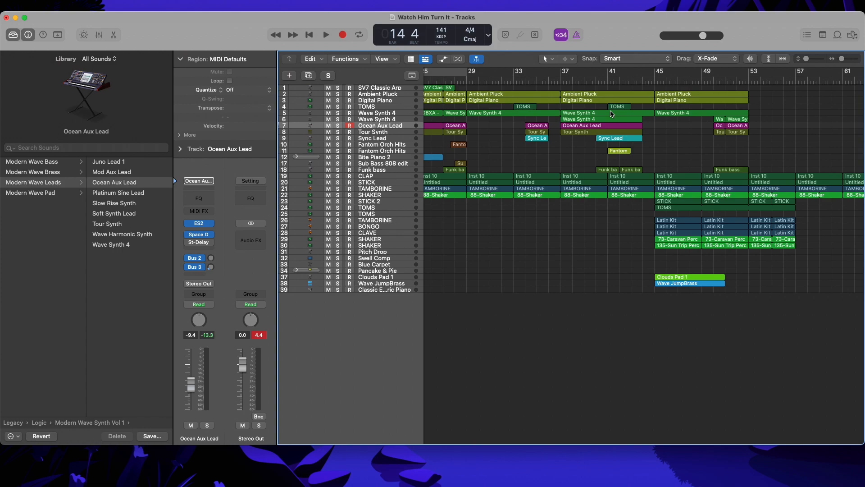
pyautogui.hscroll(-10, 611, 114)
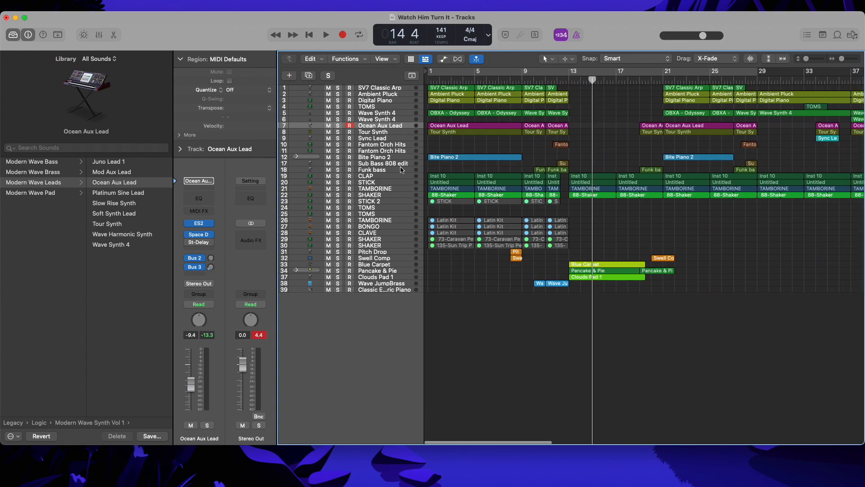
# Step: Clear the peak level readings, and lower the faders of all track channels together by 2 dB in the mixer
pyautogui.click(258, 334)
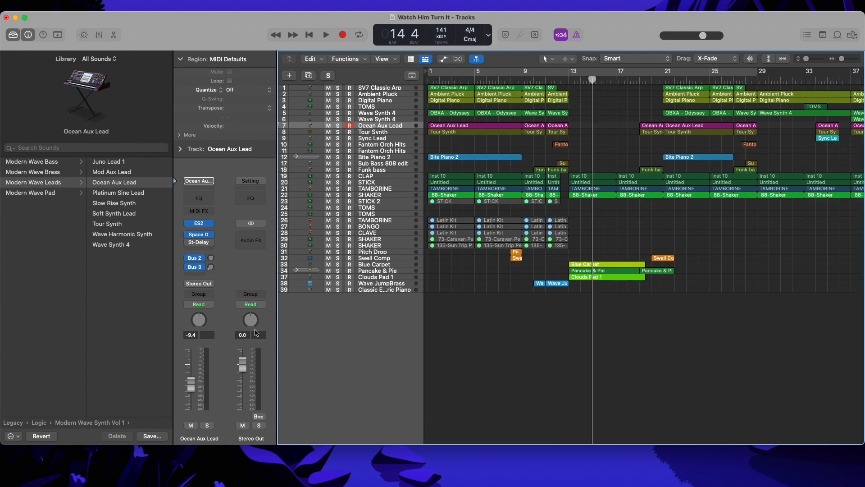
pyautogui.click(98, 35)
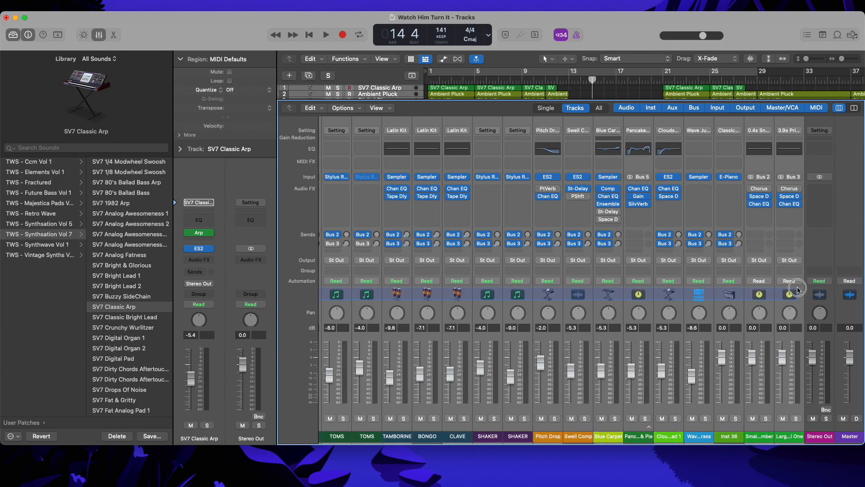
pyautogui.moveTo(793, 290); pyautogui.dragTo(729, 294)
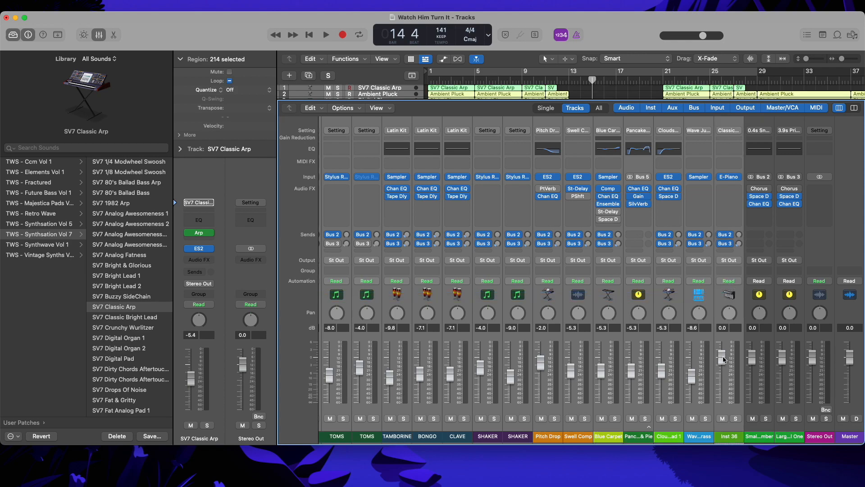
pyautogui.moveTo(723, 359); pyautogui.dragTo(718, 368)
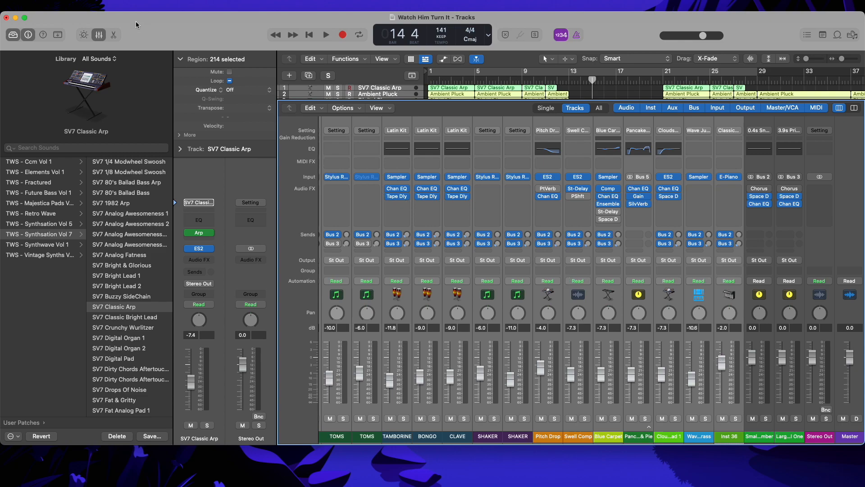
pyautogui.press('x')
# Step: Solo the percussion tracks 19 to 30, from CLAP to the last SHAKER, and turn on the cycle range over the whole song
pyautogui.click(380, 177)
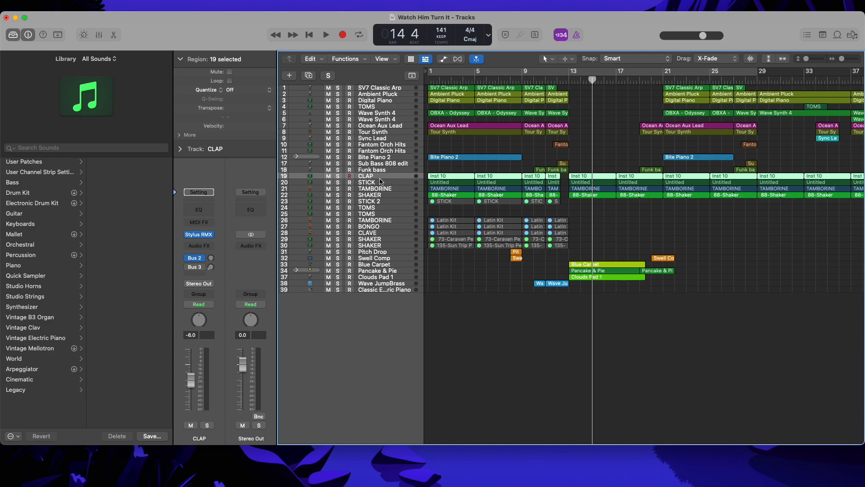
pyautogui.moveTo(337, 175); pyautogui.dragTo(338, 245)
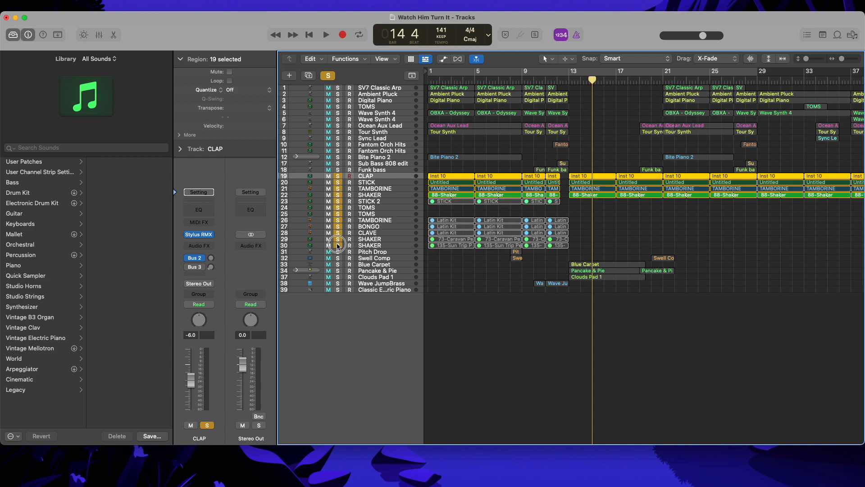
pyautogui.click(511, 74)
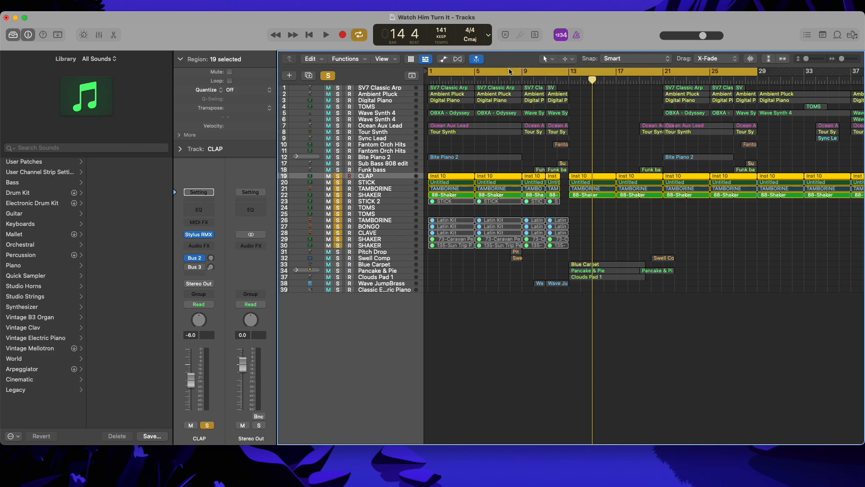
pyautogui.press('super+Left')
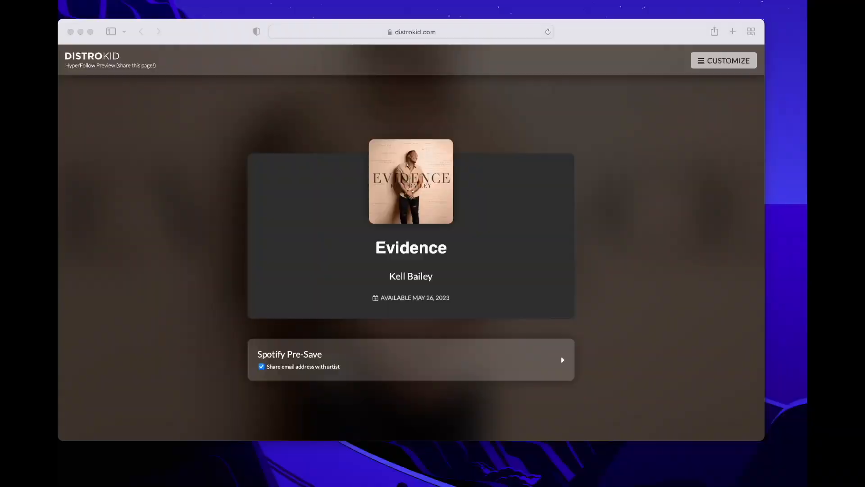
pyautogui.click(234, 116)
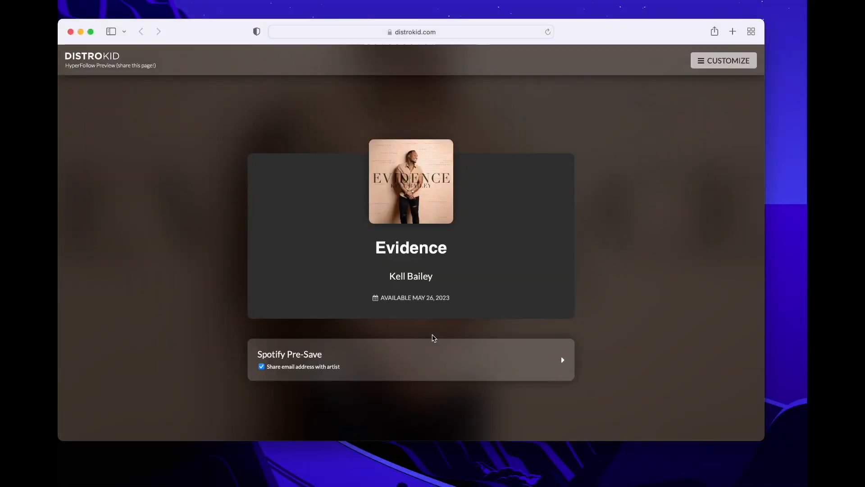
pyautogui.click(307, 356)
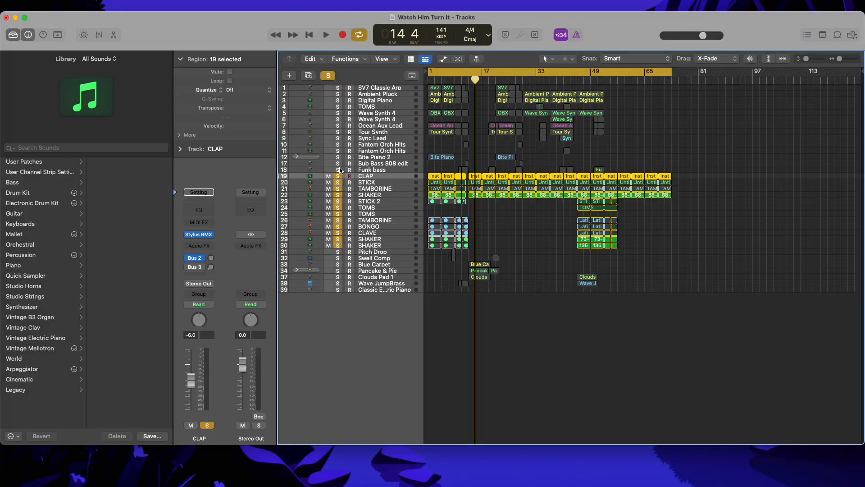
# Step: Play the soloed percussion tracks from bar 1 to check how they sound, and stop playback
pyautogui.press('space')
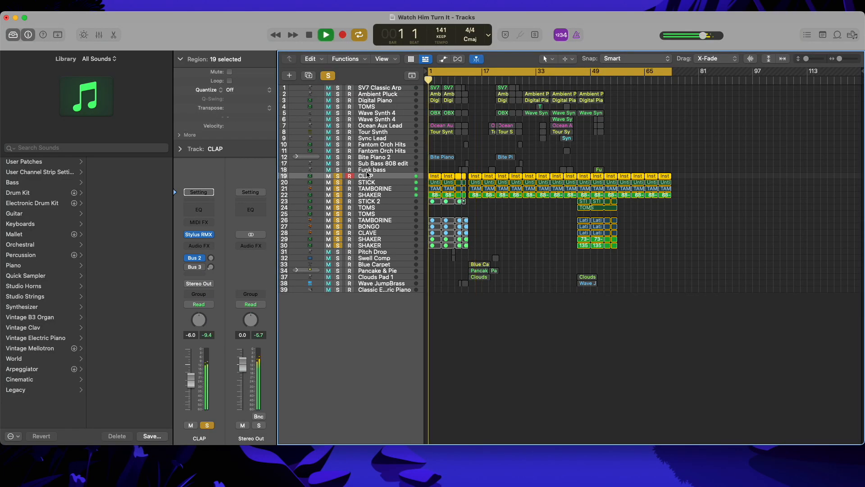
pyautogui.press('super+Right')
pyautogui.press('super+Right')
pyautogui.press('super+Right')
pyautogui.press('super+Right')
pyautogui.press('super+Right')
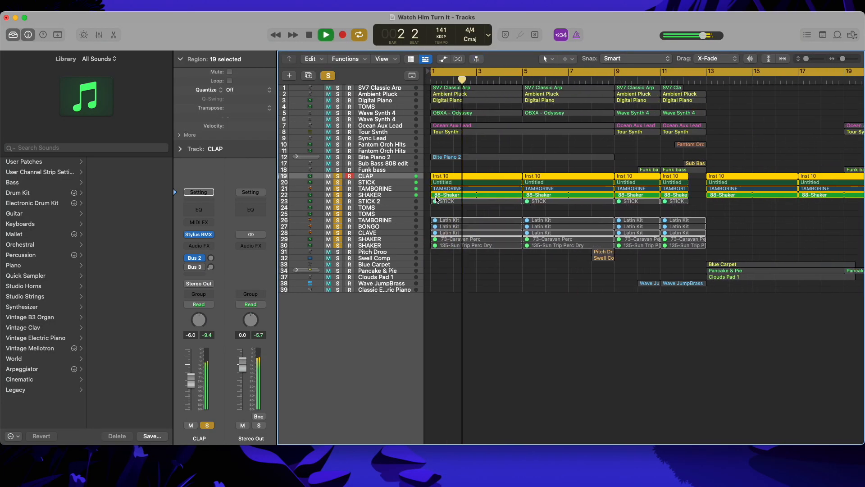
pyautogui.press('space')
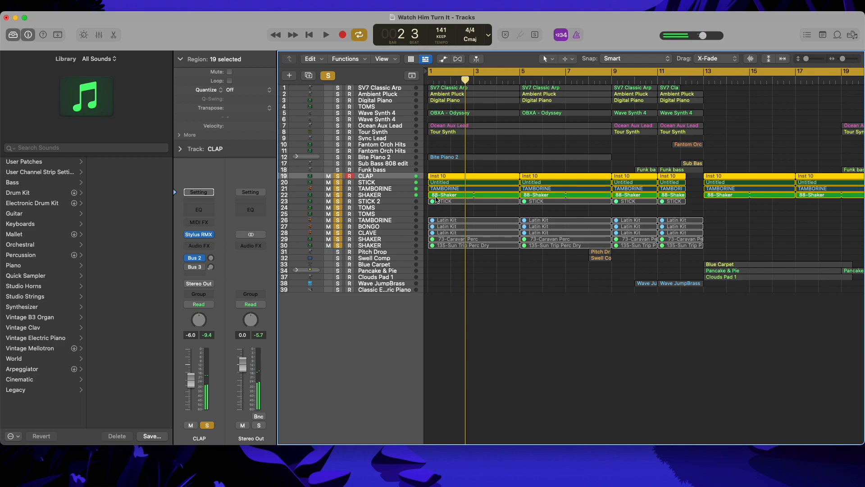
# Step: Set up a bounce of the soloed percussion as a 24 Bit PCM Wave file with a 48000 sample rate
pyautogui.press('super+b')
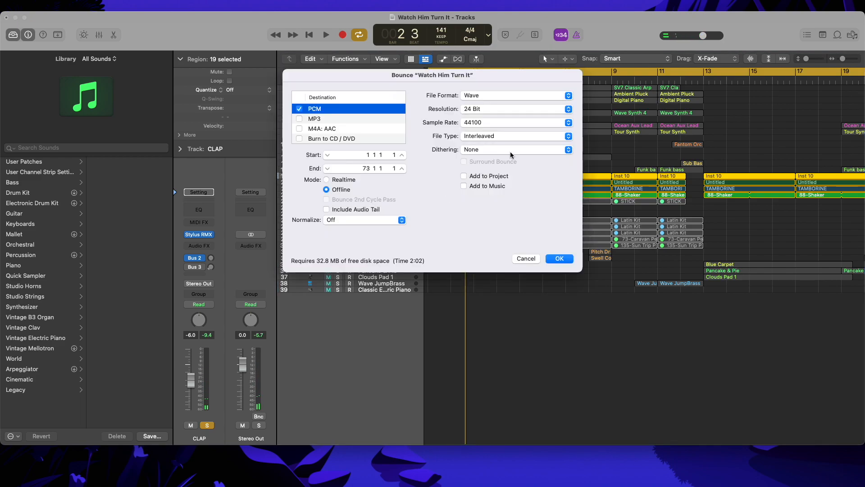
pyautogui.click(499, 122)
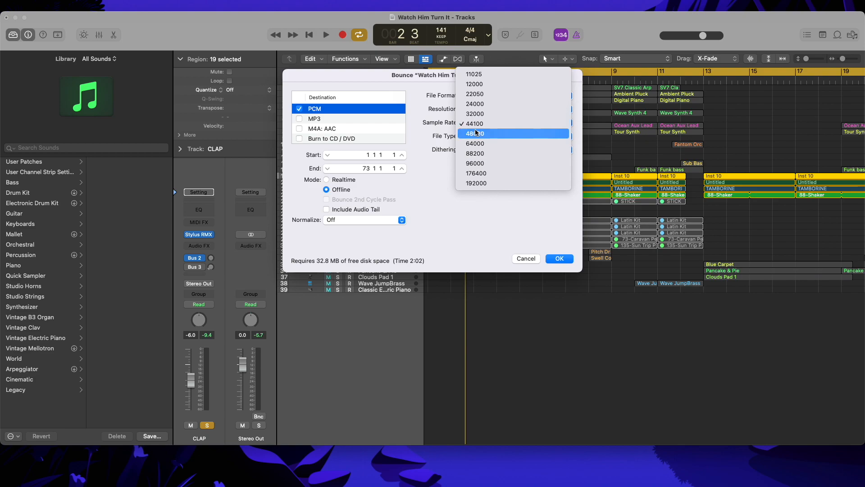
pyautogui.click(498, 132)
pyautogui.click(553, 258)
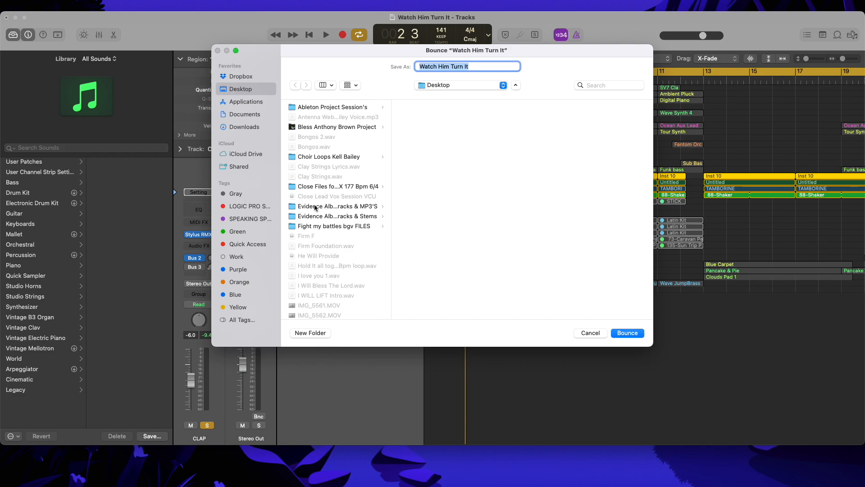
# Step: Create a folder named "Watch Him Turn It 141 Bpm" inside the STEMS SESSION folder on the Desktop as the bounce destination
pyautogui.scroll(-10, 315, 207)
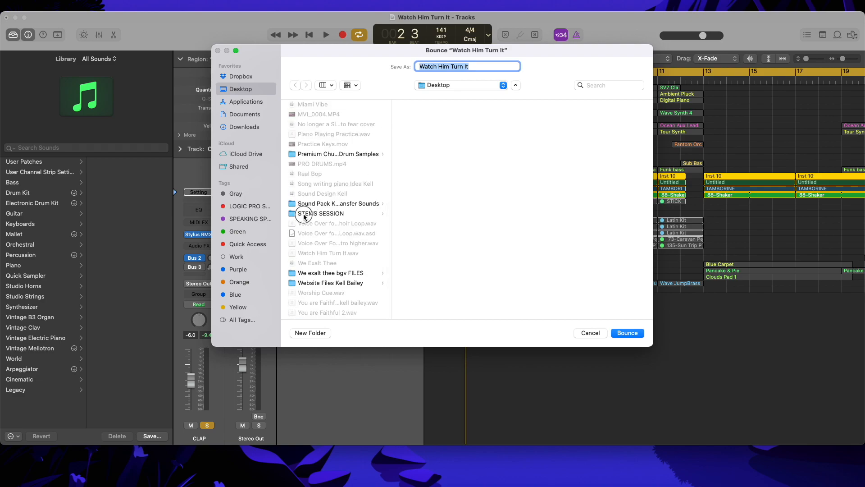
pyautogui.click(304, 215)
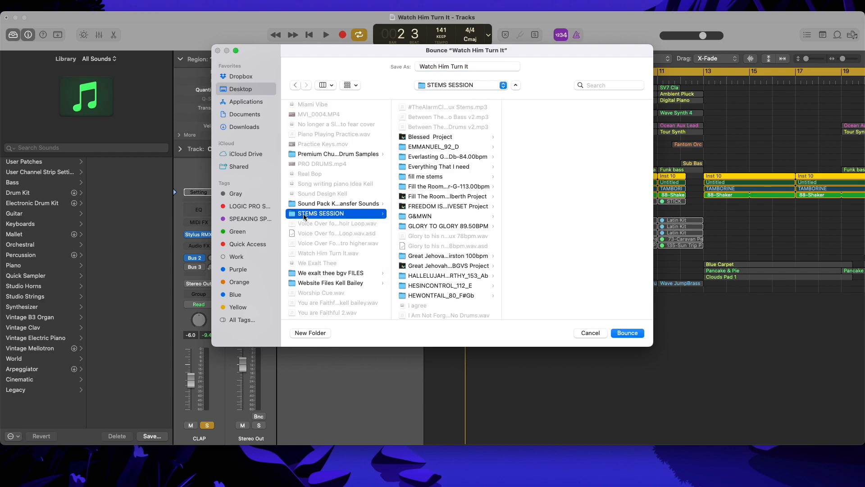
pyautogui.click(310, 333)
pyautogui.write('W')
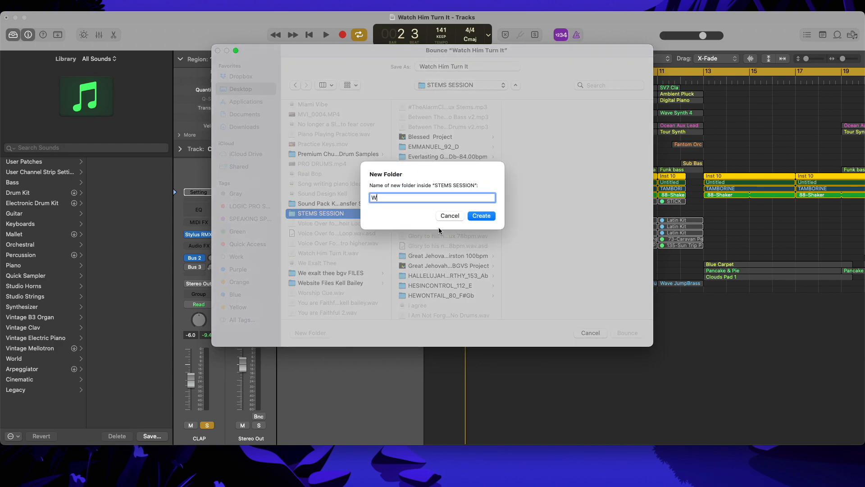
pyautogui.write('atch Him turn It')
pyautogui.click(406, 198)
pyautogui.press('BackSpace')
pyautogui.write('Y')
pyautogui.click(425, 198)
pyautogui.click(406, 198)
pyautogui.press('BackSpace')
pyautogui.write('T')
pyautogui.click(425, 197)
pyautogui.write('1')
pyautogui.press('BackSpace')
pyautogui.press('BackSpace')
pyautogui.write('pm')
pyautogui.click(472, 216)
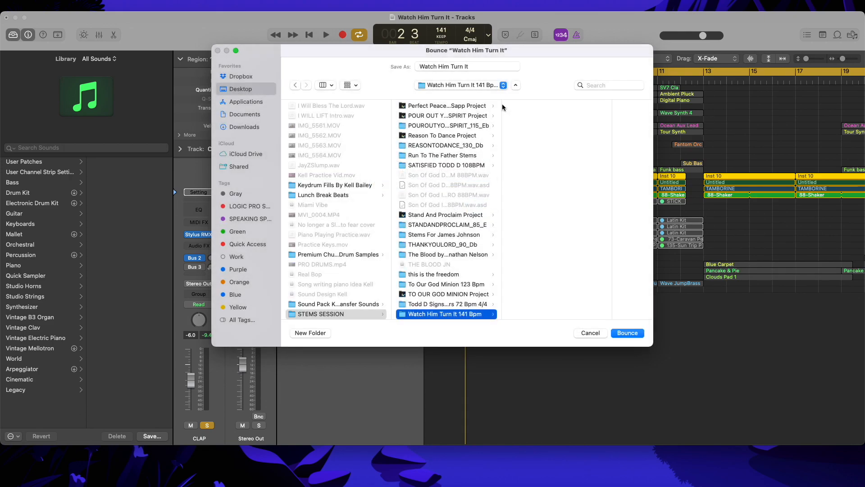
# Step: Name the percussion file "Loop 141 Bpm" and bounce it
pyautogui.click(482, 66)
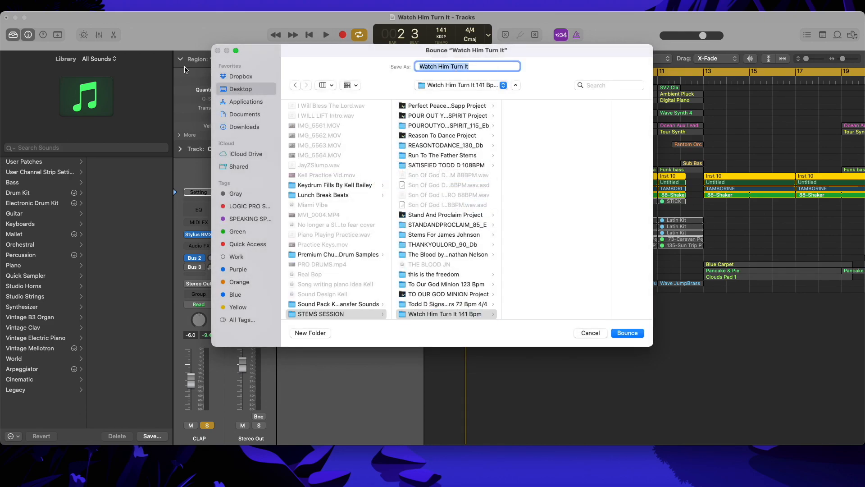
pyautogui.write('Loop ')
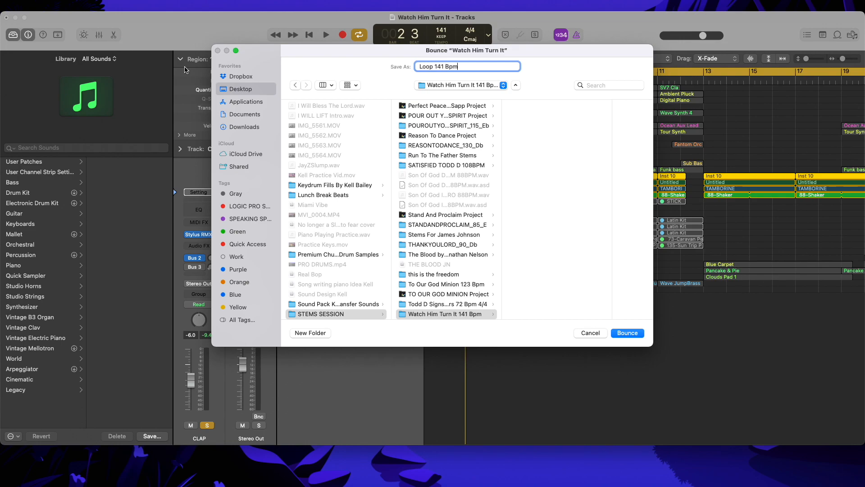
pyautogui.write('141 Bpm')
pyautogui.press('Return')
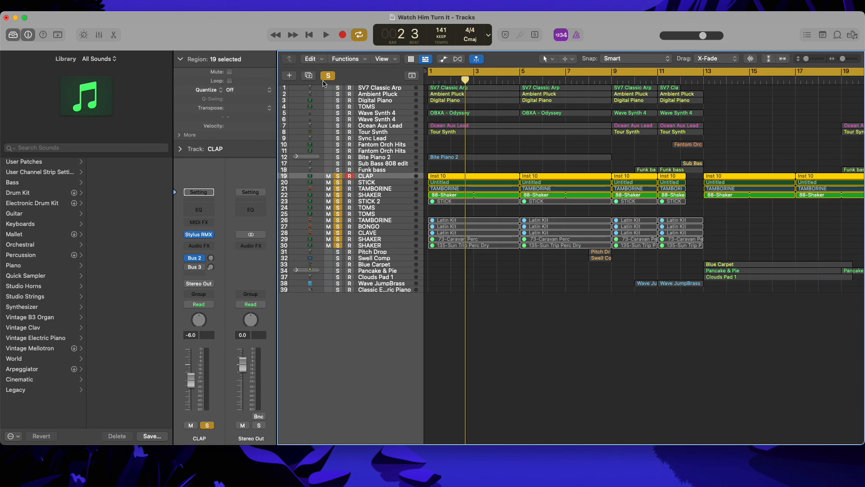
# Step: Unsolo the percussion tracks and solo all the others instead, tracks 1 to 18 and 31 to 39
pyautogui.click(327, 76)
pyautogui.moveTo(337, 170); pyautogui.dragTo(333, 60)
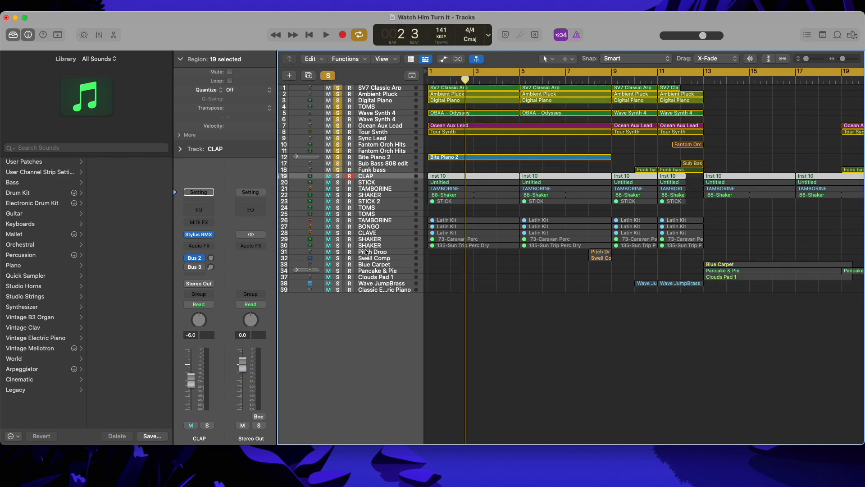
pyautogui.moveTo(339, 255); pyautogui.dragTo(337, 284)
pyautogui.click(338, 289)
# Step: Play the soloed instrument tracks from bar 1 and again from about bar 13 to check them, and stop playback
pyautogui.press('space')
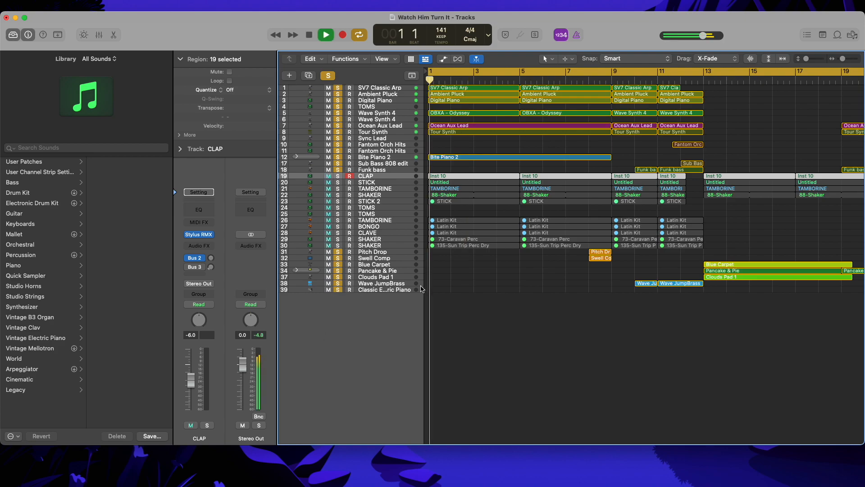
pyautogui.press('super+Left')
pyautogui.press('super+Left')
pyautogui.press('super+Left')
pyautogui.press('super+Right')
pyautogui.press('super+Right')
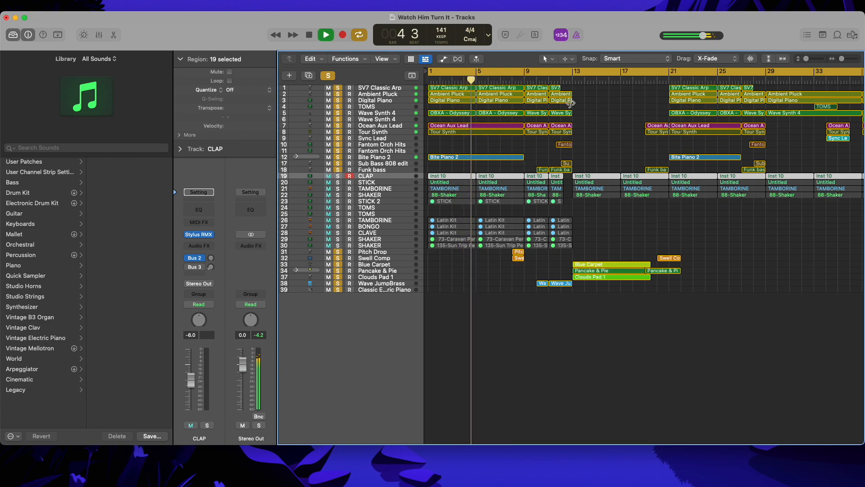
pyautogui.click(569, 79)
pyautogui.press('space')
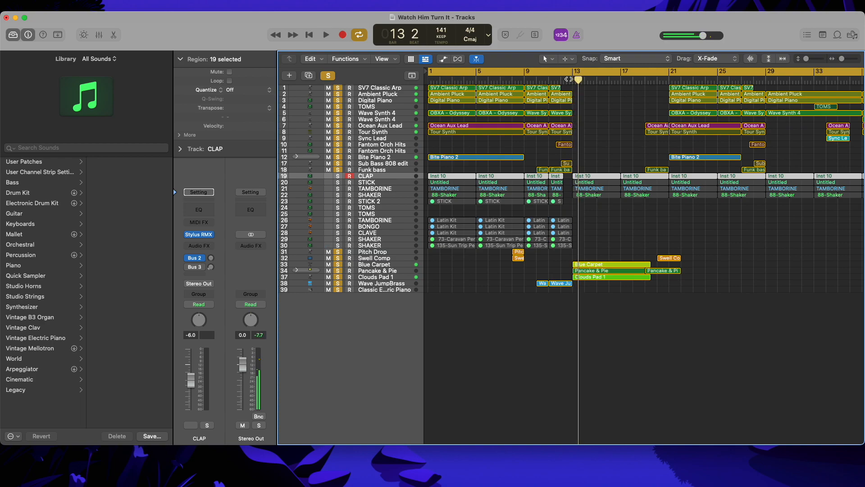
# Step: Bounce the soloed instrument tracks as a 24 Bit Wave file named "Aux" with a 48000 sample rate
pyautogui.press('super+b')
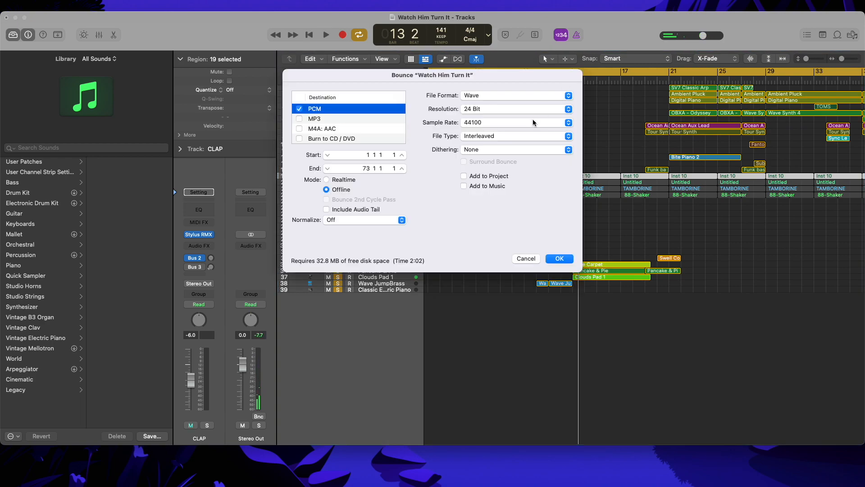
pyautogui.click(529, 121)
pyautogui.click(498, 135)
pyautogui.click(563, 260)
pyautogui.write('Aux')
pyautogui.press('Return')
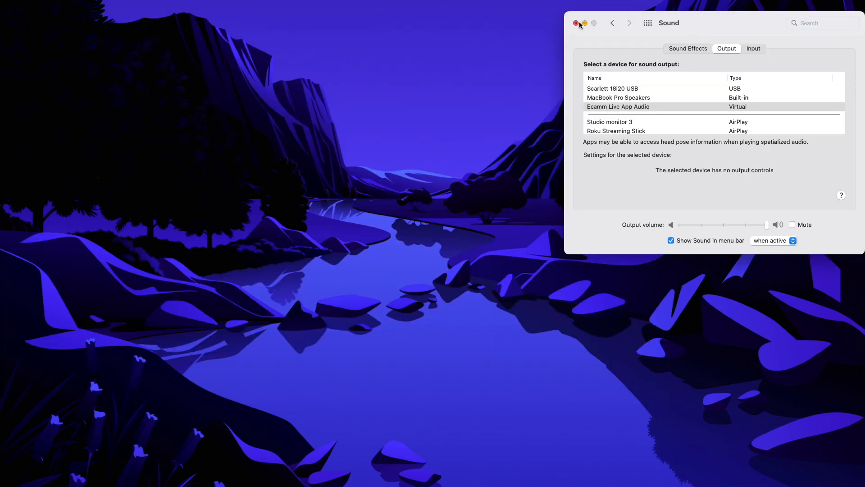
# Step: Close the sound settings and show the empty Ableton Live set full screen in Arrangement View
pyautogui.click(574, 22)
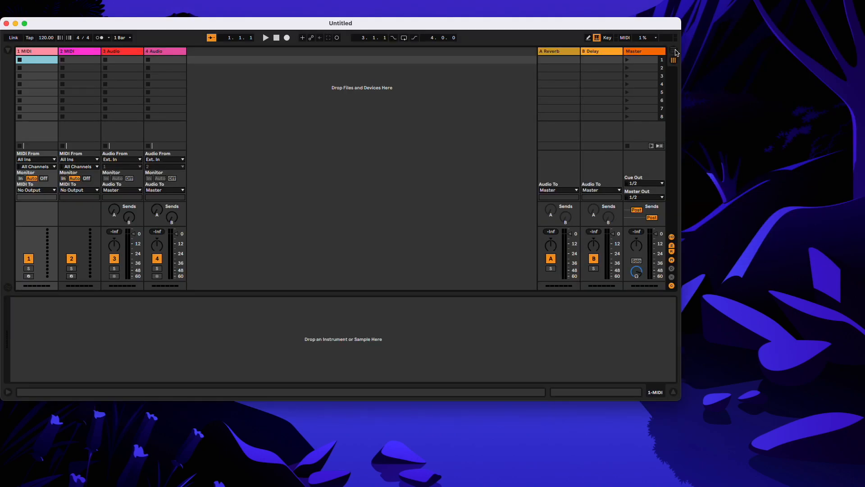
pyautogui.click(673, 50)
pyautogui.click(24, 24)
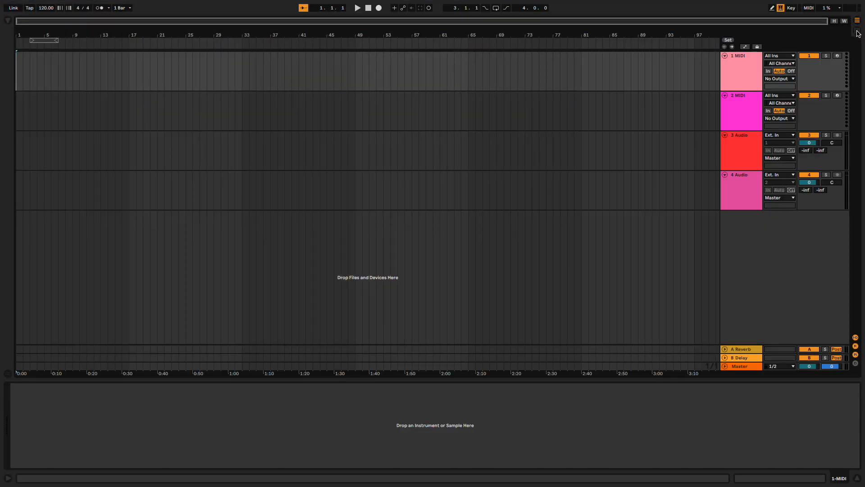
pyautogui.click(856, 31)
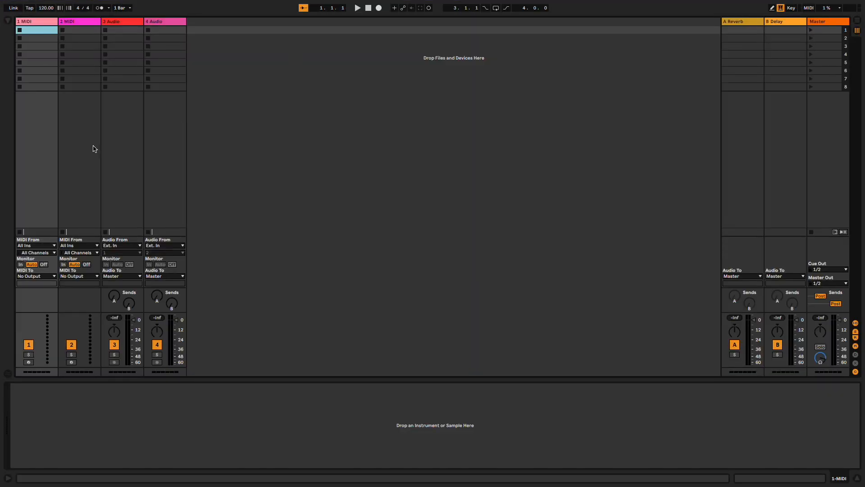
pyautogui.click(857, 20)
# Step: Delete the two MIDI tracks, keeping only the two audio tracks
pyautogui.click(745, 68)
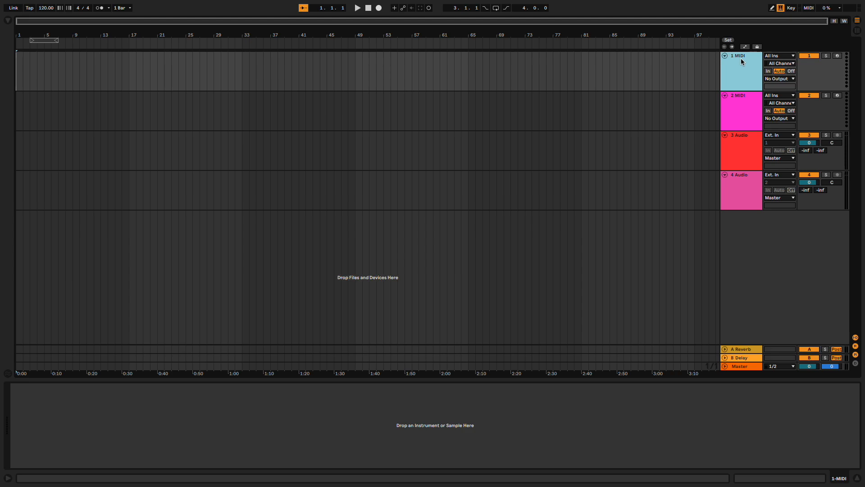
pyautogui.press('Delete')
pyautogui.press('Delete')
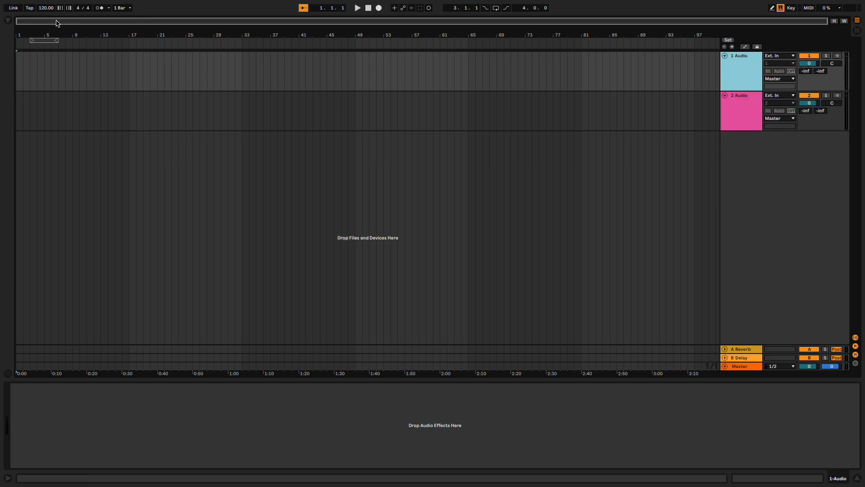
# Step: Show the browser and open the STEMS SESSION folder to find the exported stems
pyautogui.click(8, 20)
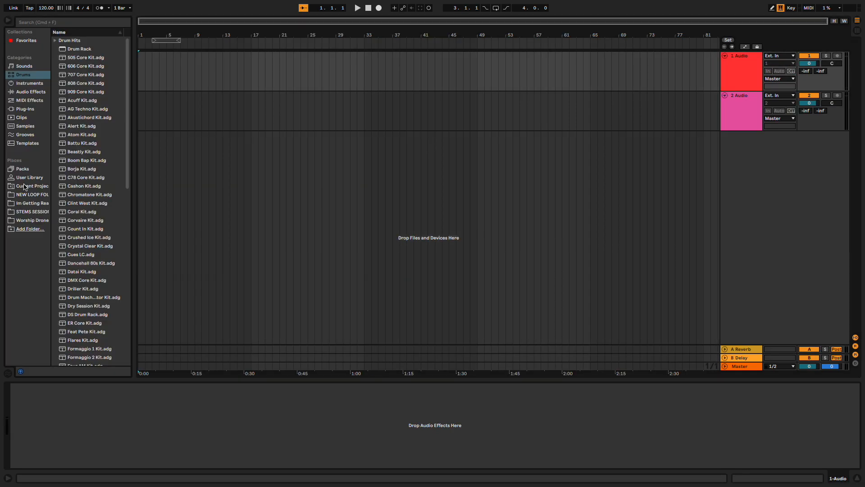
pyautogui.click(20, 212)
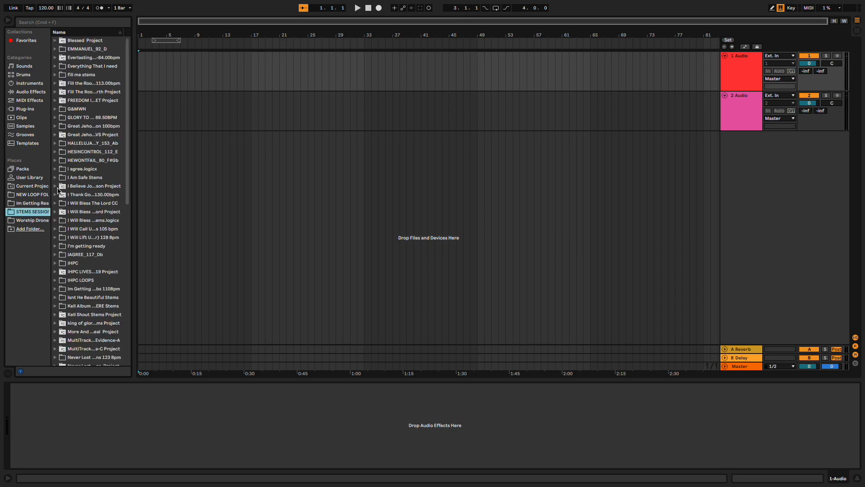
pyautogui.scroll(-10, 75, 220)
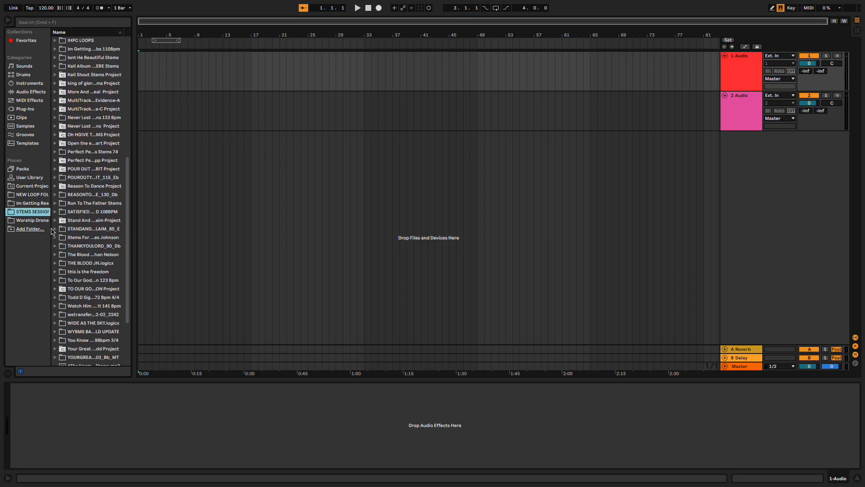
pyautogui.click(26, 231)
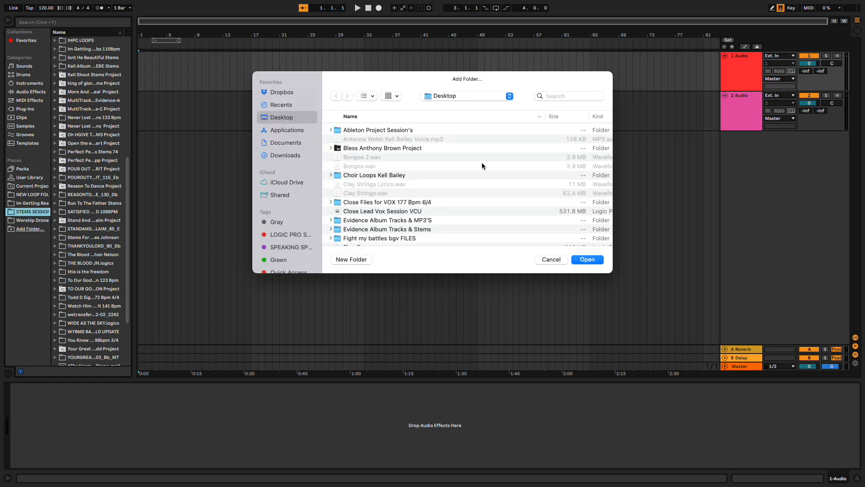
pyautogui.click(560, 261)
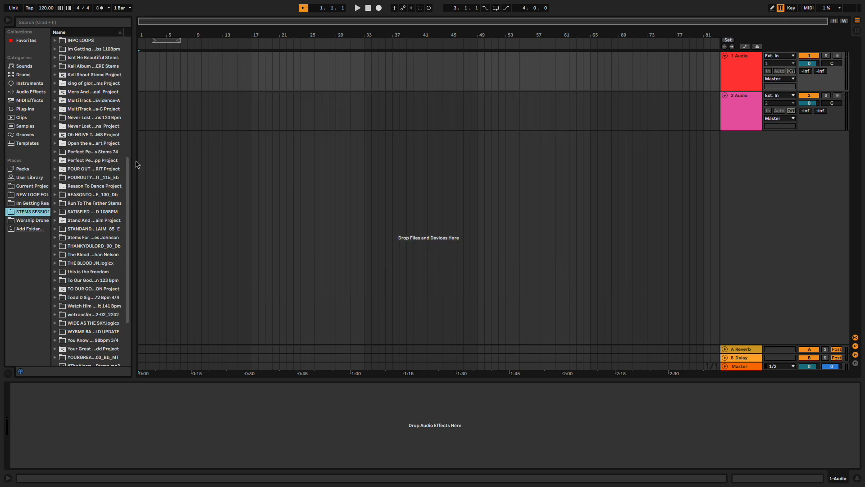
# Step: Set the project tempo to 141 BPM
pyautogui.click(45, 8)
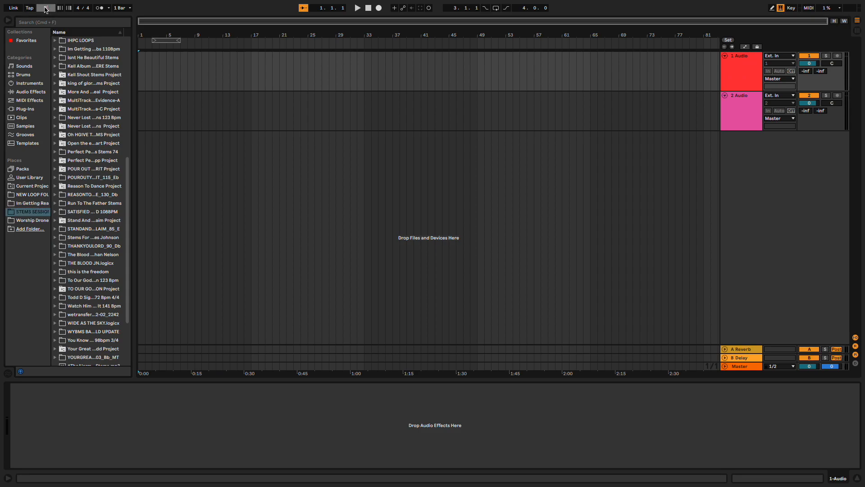
pyautogui.write('141')
pyautogui.press('Return')
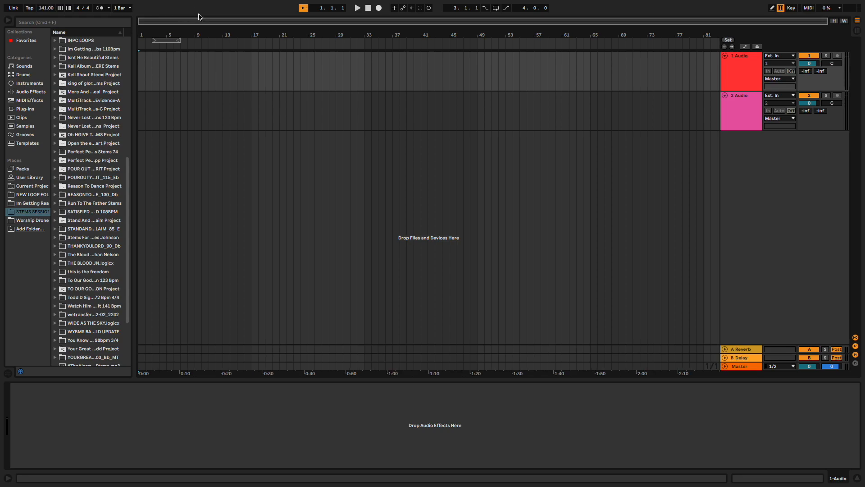
# Step: Place Aux.wav and Loop 141 Bpm.wav from the Watch Him Turn It 141 Bpm folder on separate audio tracks at bar 1
pyautogui.click(74, 306)
pyautogui.click(83, 323)
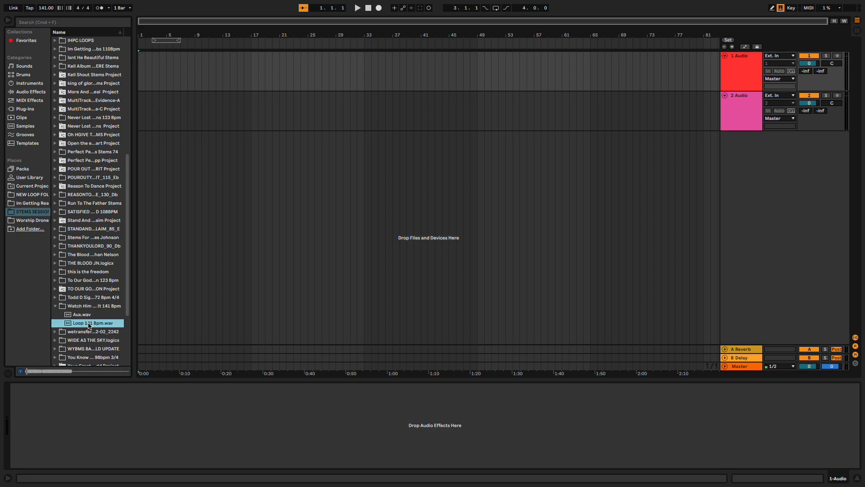
pyautogui.keyDown('shift'); pyautogui.click(82, 315); pyautogui.keyUp('shift')
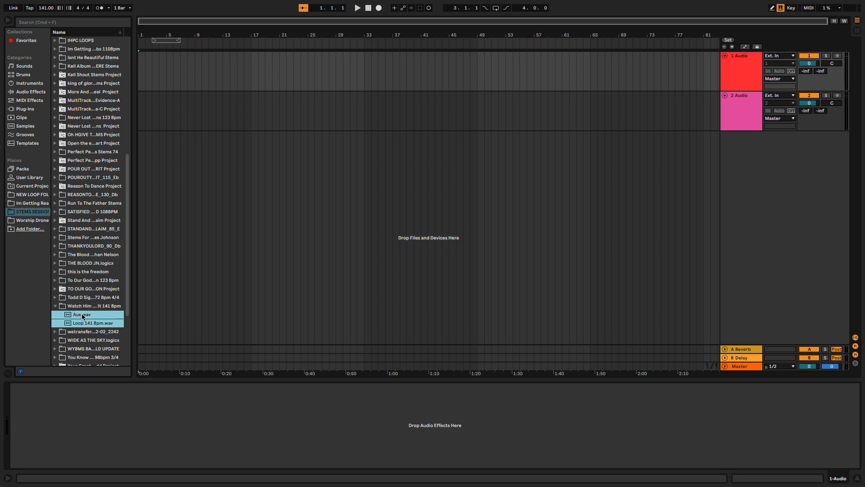
pyautogui.moveTo(82, 315); pyautogui.dragTo(138, 75)
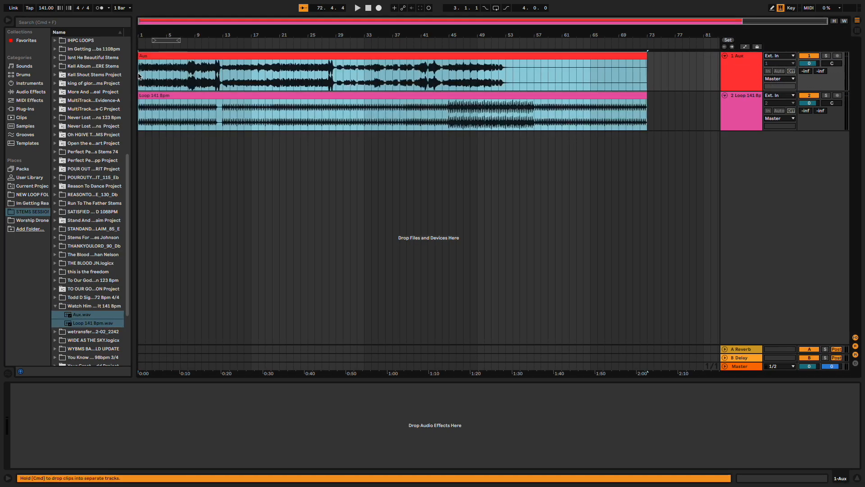
# Step: Turn on Warp for the Loop 141 Bpm clip and the Aux clip
pyautogui.click(329, 188)
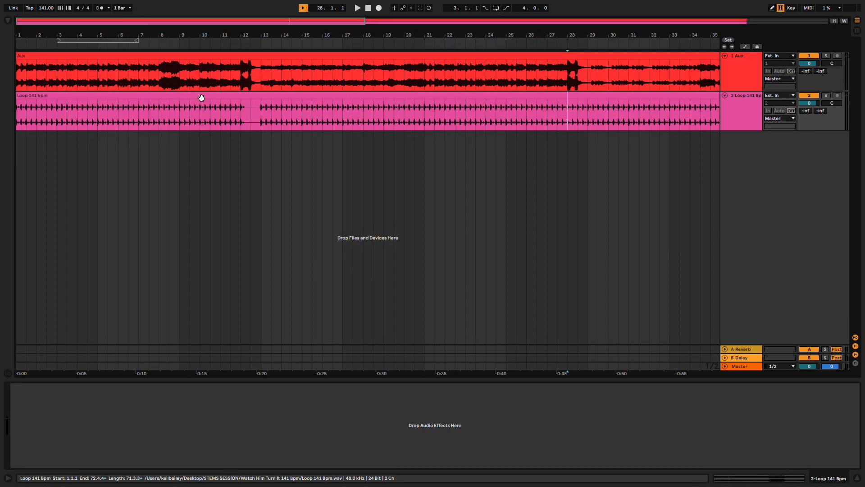
pyautogui.doubleClick(201, 97)
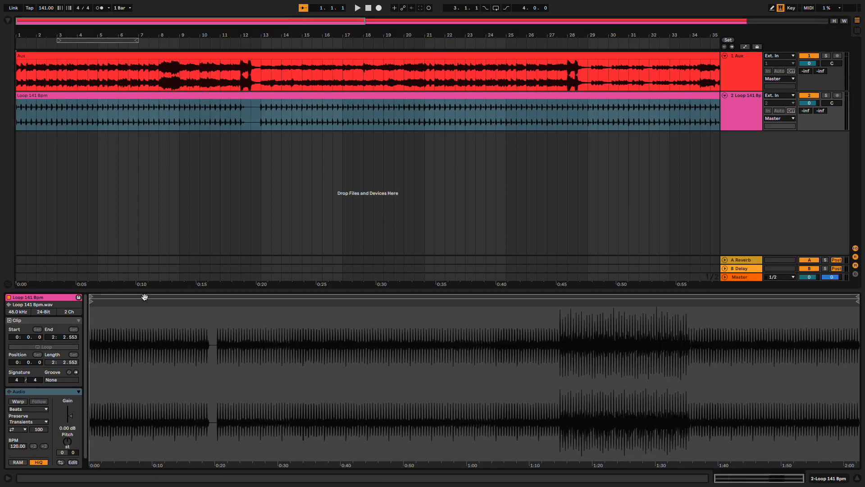
pyautogui.click(15, 401)
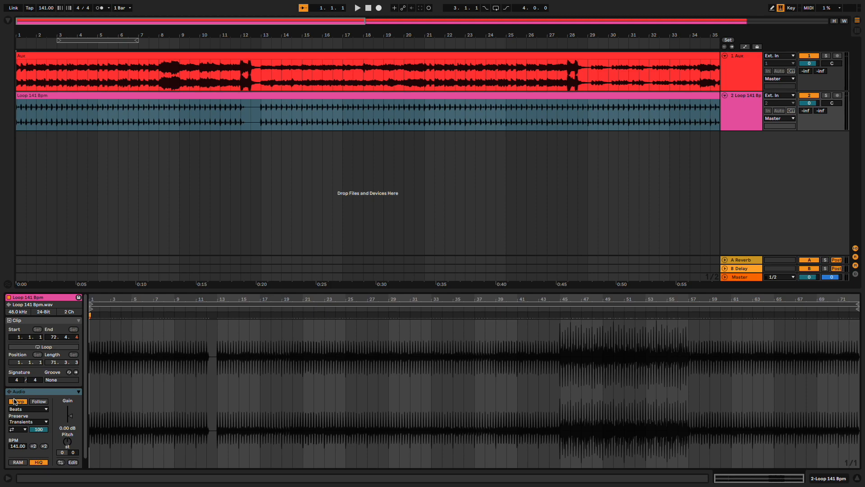
pyautogui.click(14, 401)
pyautogui.click(15, 401)
pyautogui.click(23, 56)
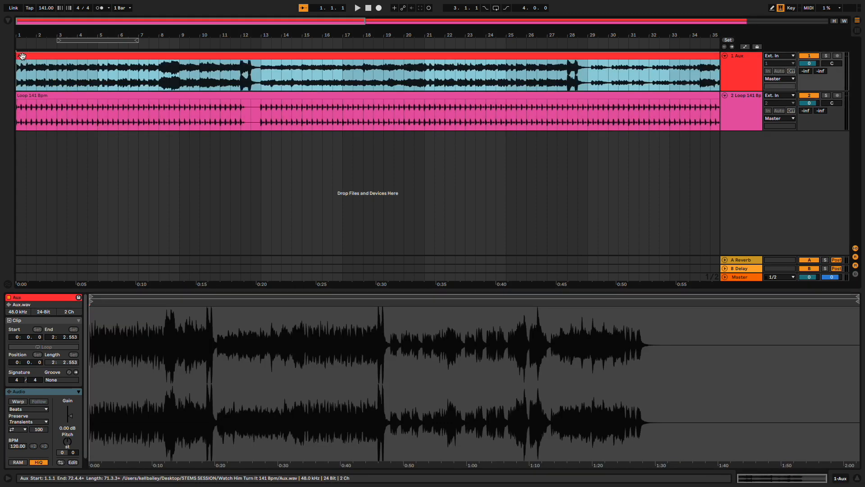
pyautogui.click(15, 401)
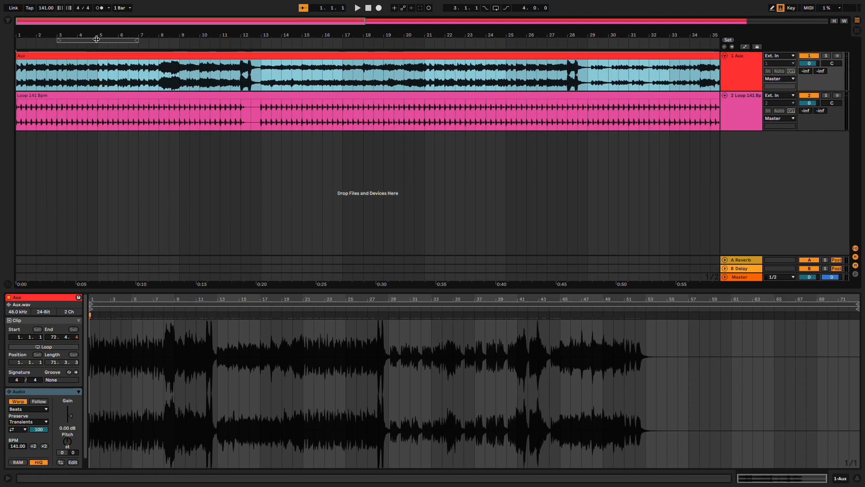
# Step: Set the loop brace from bar 1 to bar 13 around the intro while playing the arrangement
pyautogui.moveTo(96, 39); pyautogui.dragTo(8, 37)
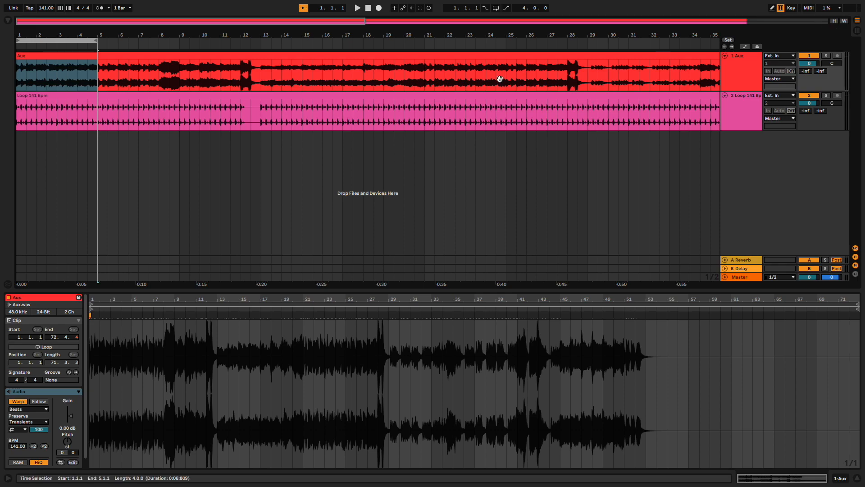
pyautogui.scroll(4, 97, 70)
pyautogui.hscroll(-5, 96, 69)
pyautogui.press('space')
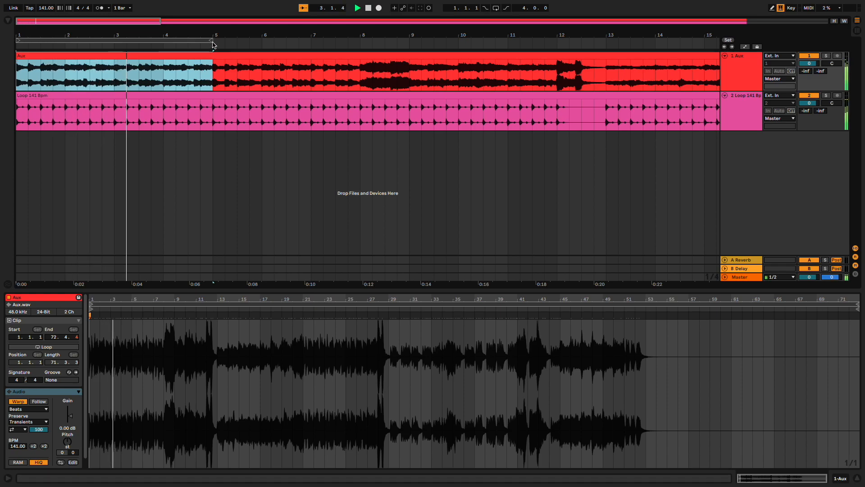
pyautogui.moveTo(211, 40); pyautogui.dragTo(469, 42)
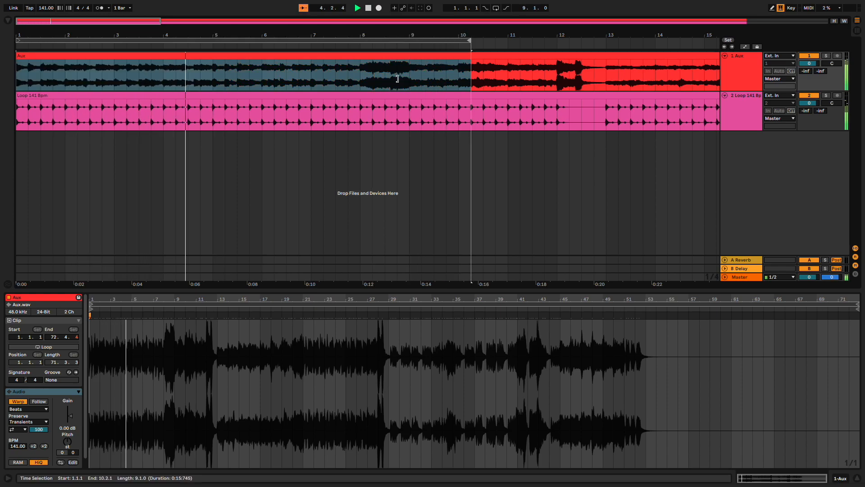
pyautogui.scroll(-5, 397, 80)
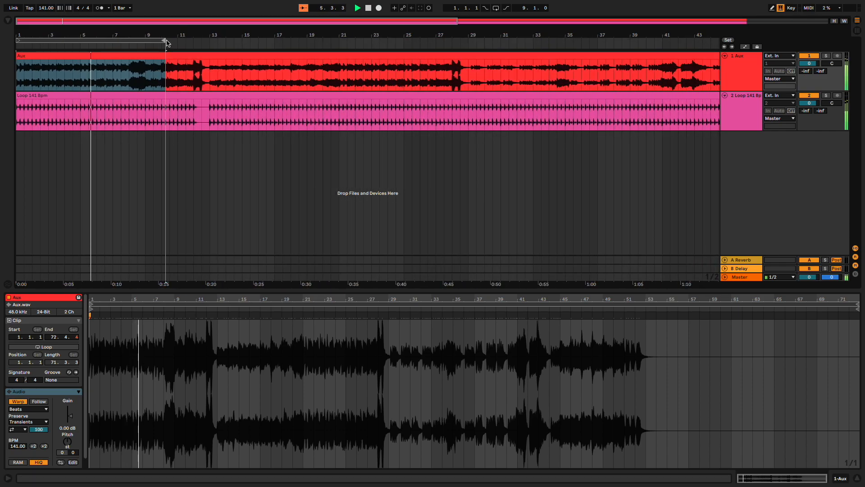
pyautogui.moveTo(164, 41); pyautogui.dragTo(209, 41)
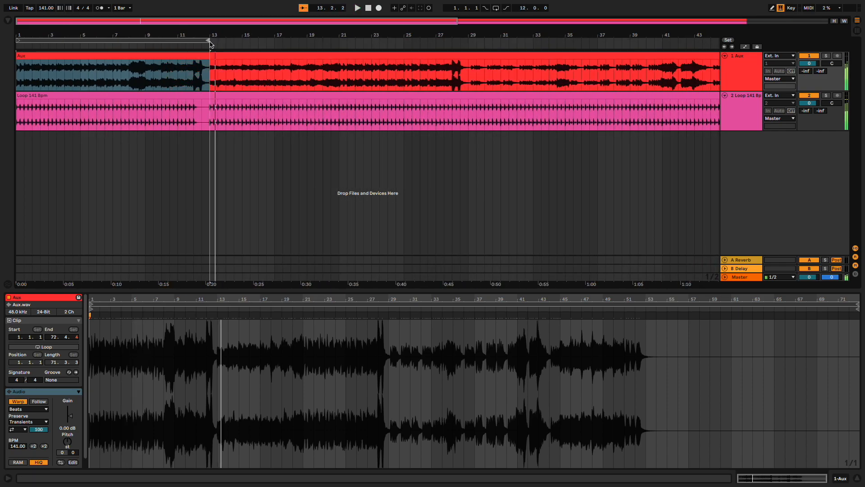
# Step: Add a locator named INTRO at bar 1 and split both clips at bar 13
pyautogui.click(171, 39)
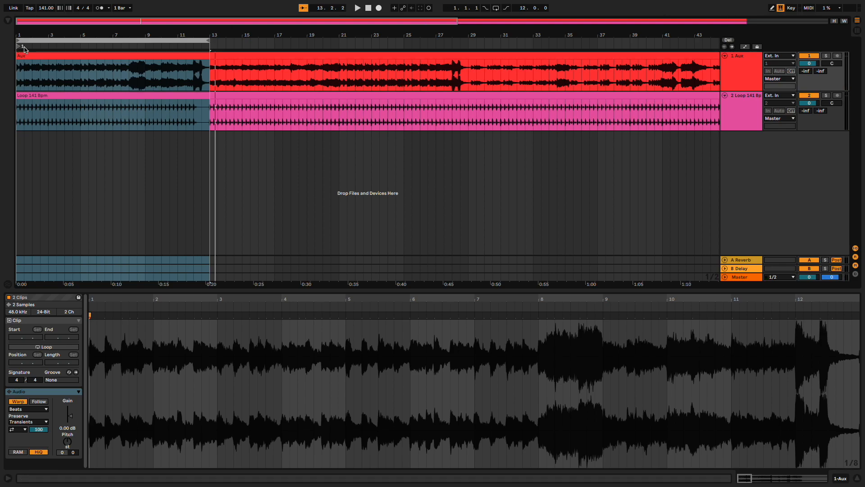
pyautogui.rightClick(24, 49)
pyautogui.click(37, 59)
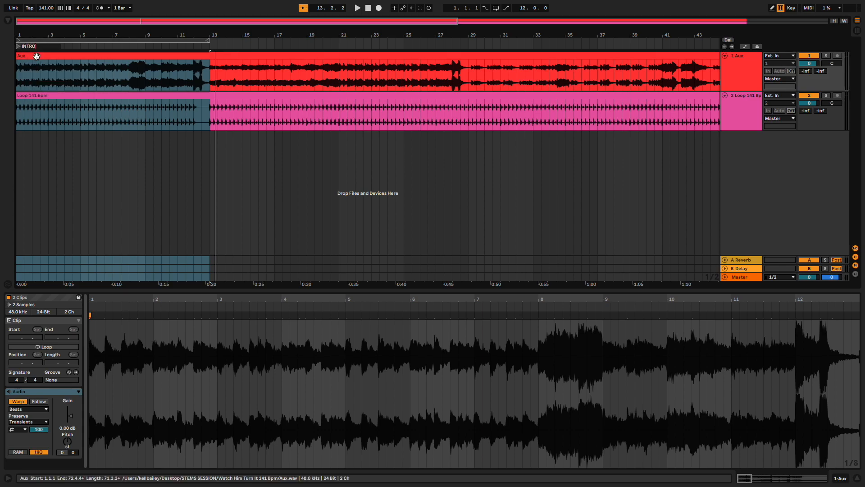
pyautogui.click(40, 41)
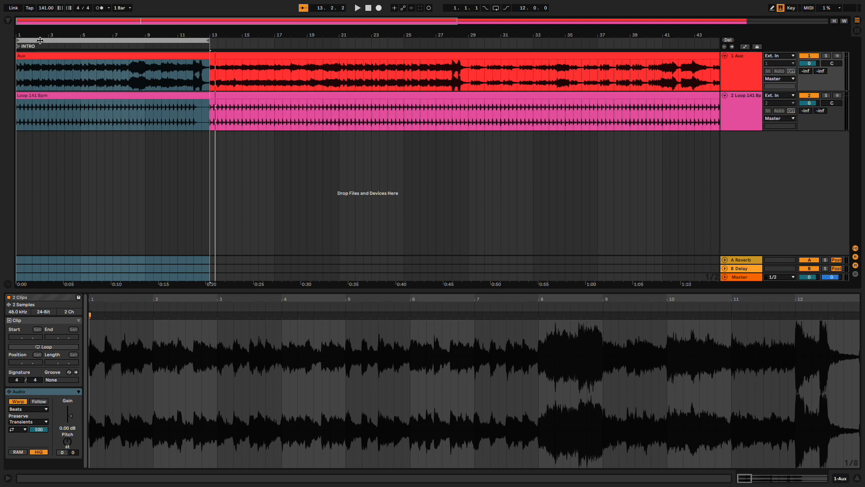
pyautogui.hotkey('ctrl', 'e')
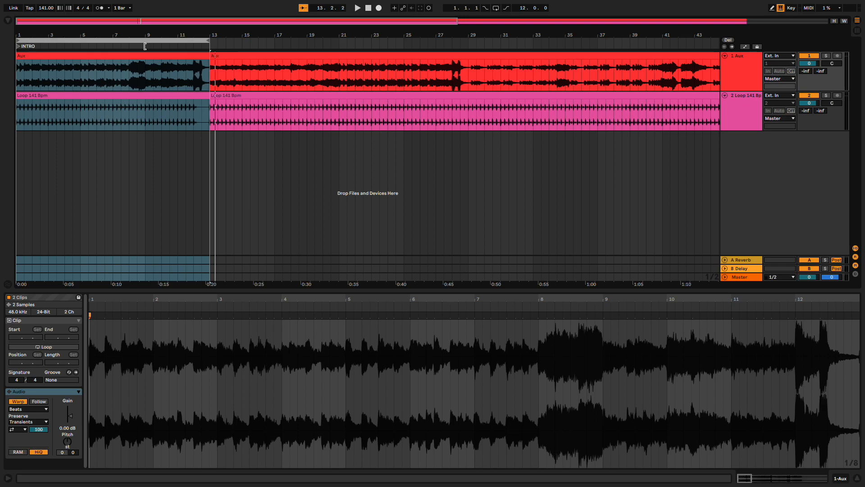
# Step: Move the loop brace to start at bar 13, play the section, and extend the brace to bar 29
pyautogui.moveTo(137, 39); pyautogui.dragTo(335, 49)
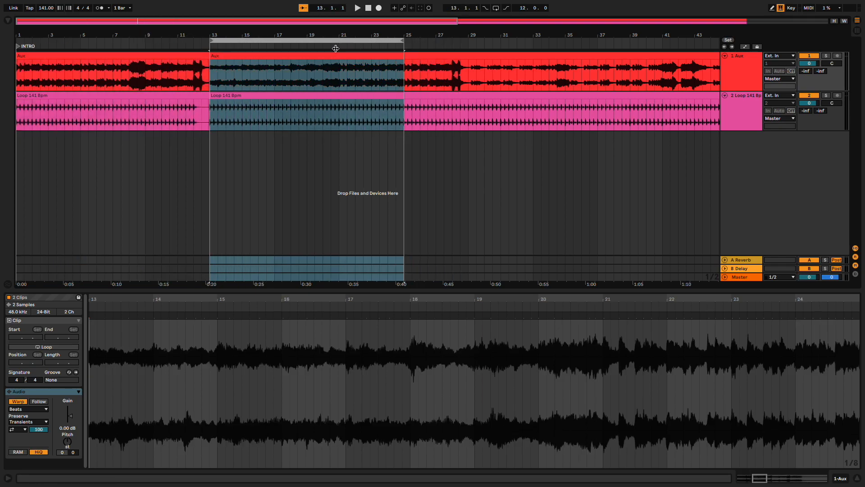
pyautogui.click(224, 46)
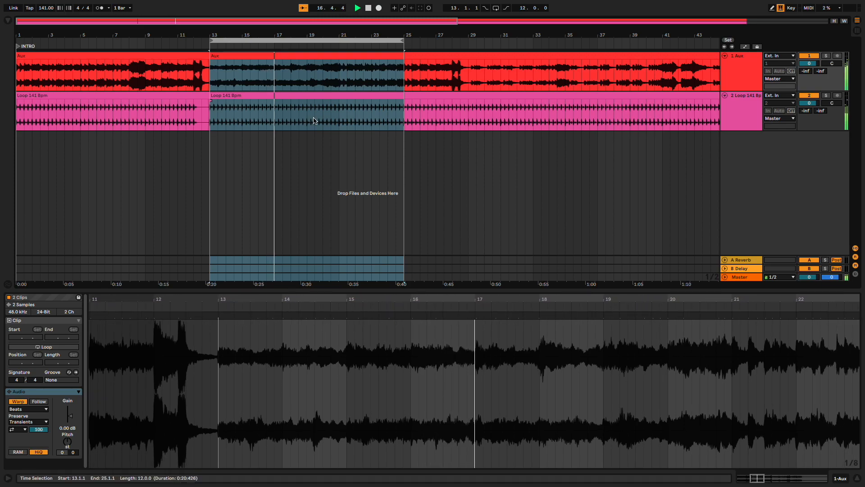
pyautogui.scroll(-3, 315, 120)
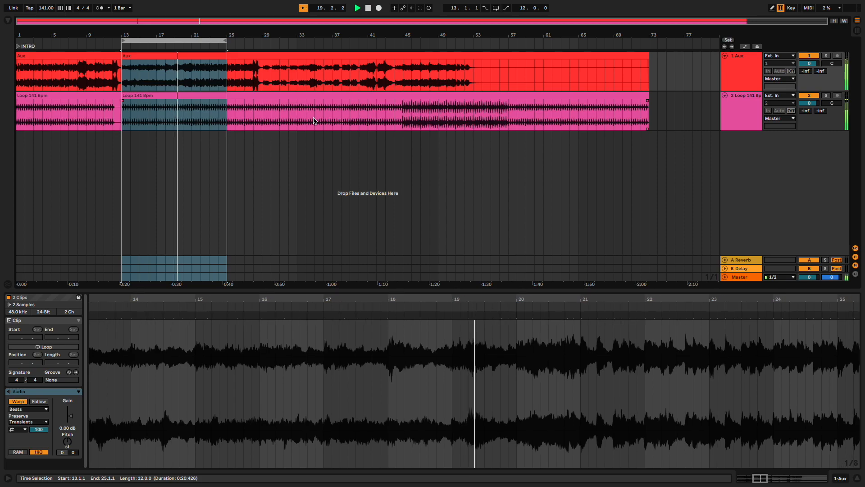
pyautogui.scroll(3, 251, 89)
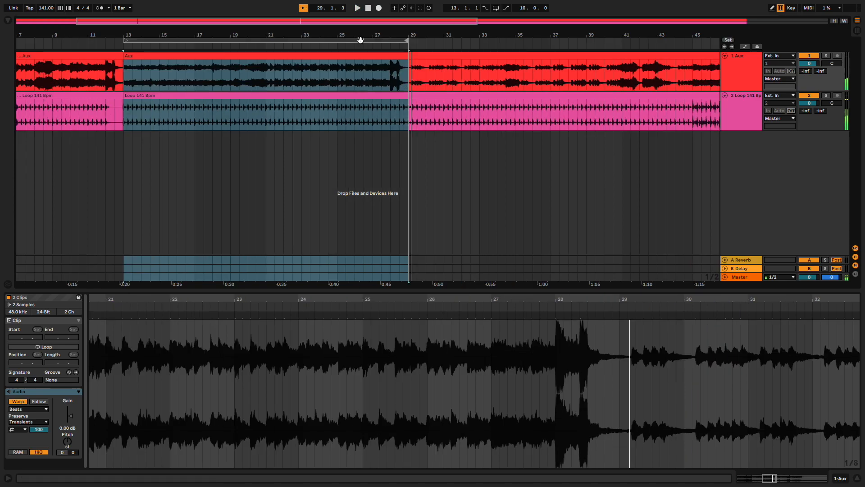
# Step: Add a locator named VERSE at bar 13 and split both clips at bar 29
pyautogui.click(360, 41)
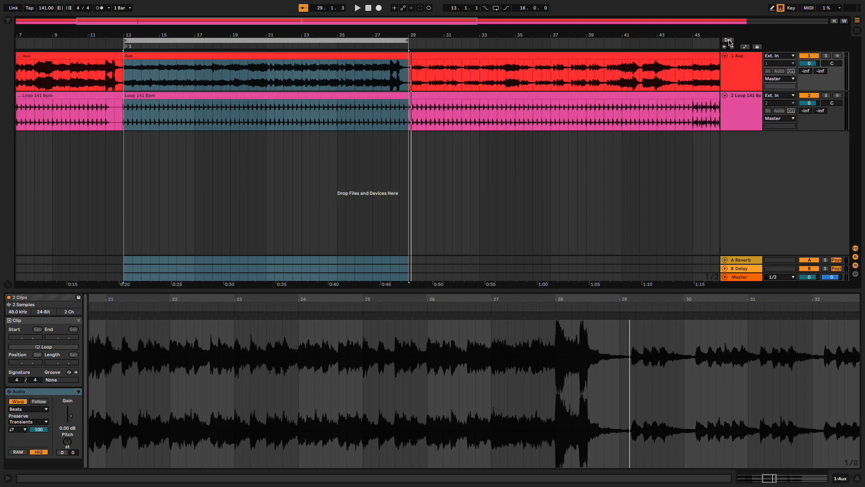
pyautogui.rightClick(133, 47)
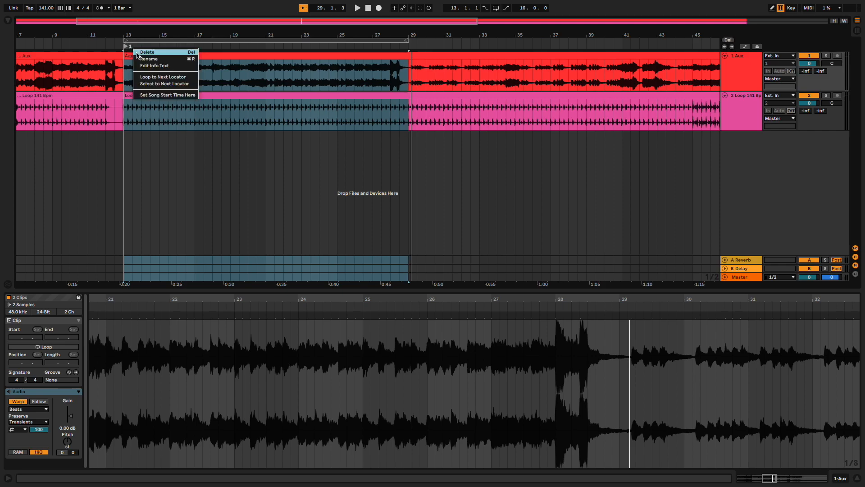
pyautogui.click(138, 58)
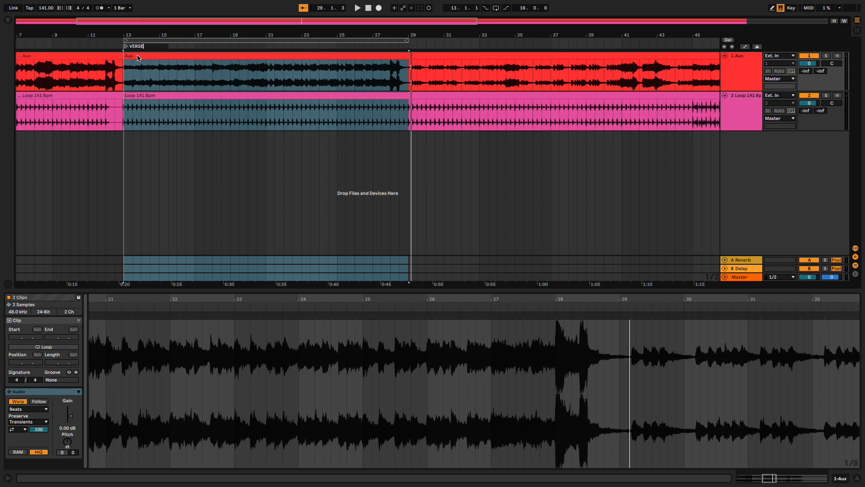
pyautogui.write('VERSE')
pyautogui.click(166, 40)
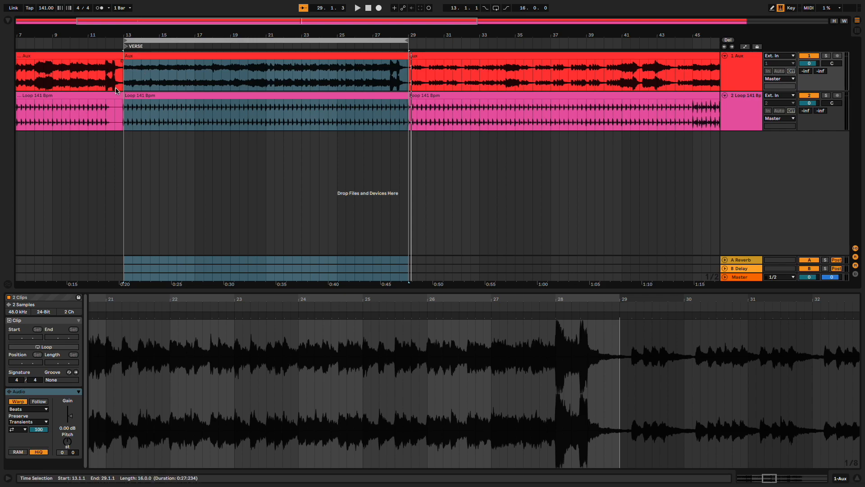
# Step: Move the 16-bar loop brace to span bars 29 to 45 and play that section
pyautogui.hscroll(-5, 180, 88)
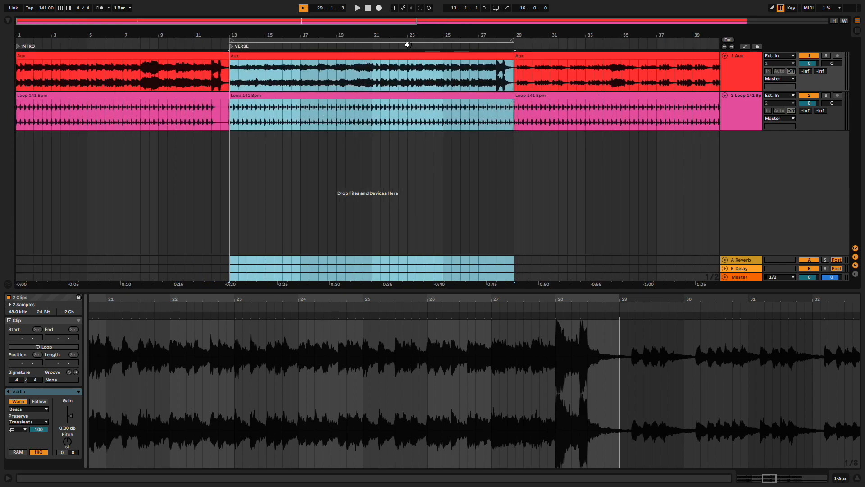
pyautogui.moveTo(389, 40); pyautogui.dragTo(673, 41)
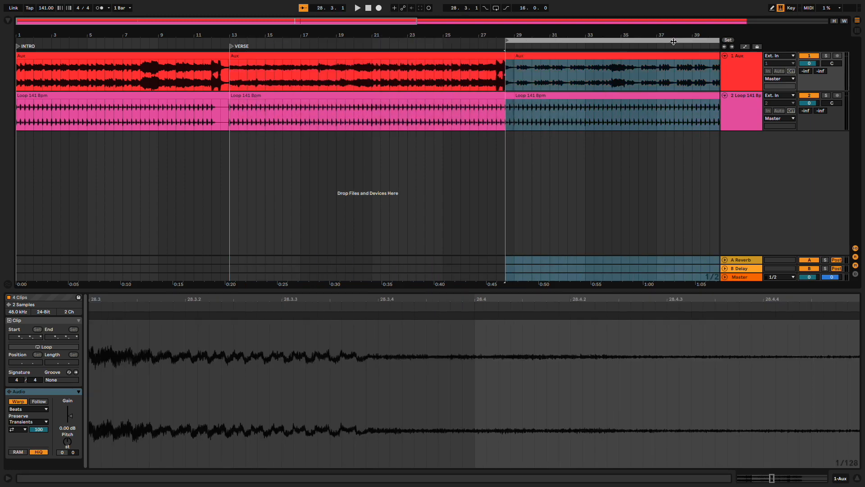
pyautogui.click(620, 45)
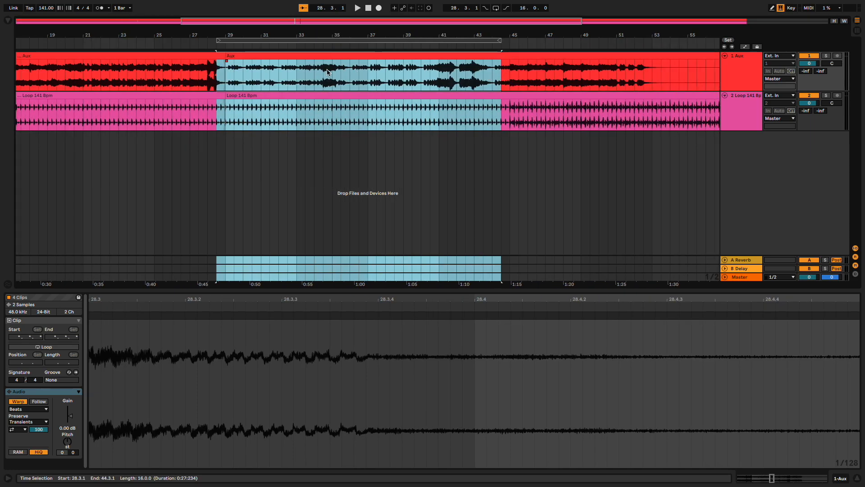
pyautogui.moveTo(284, 39); pyautogui.dragTo(295, 40)
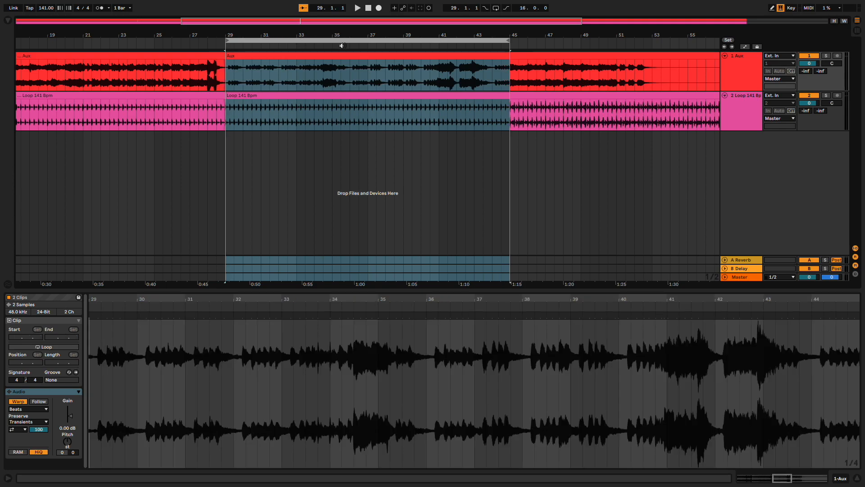
pyautogui.press('space')
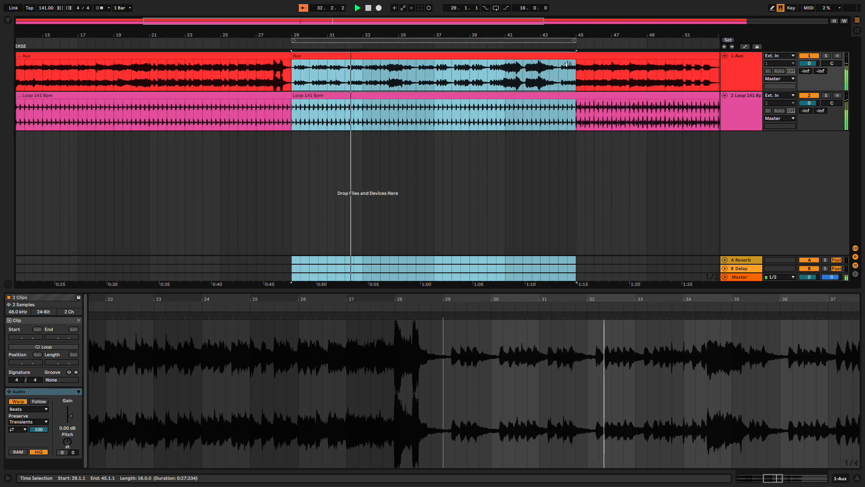
pyautogui.hscroll(3, 567, 65)
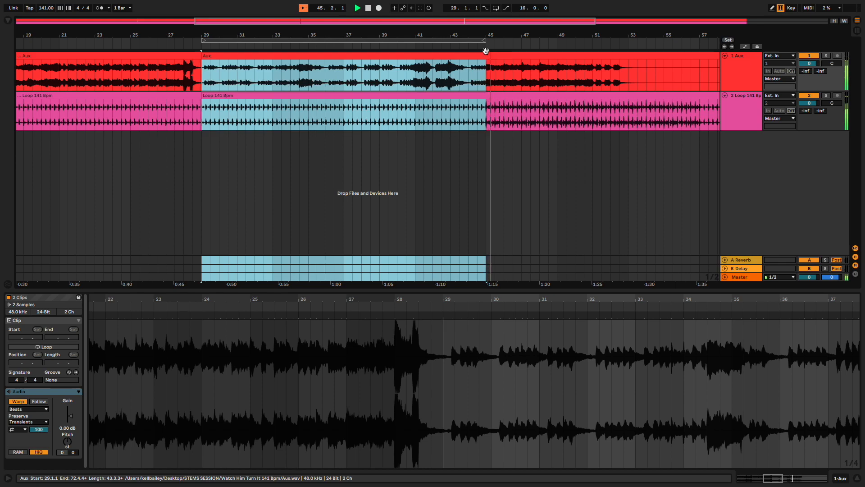
# Step: Stop playback, add a locator named BRIDGE at bar 29, and split both clips at bar 45
pyautogui.click(457, 39)
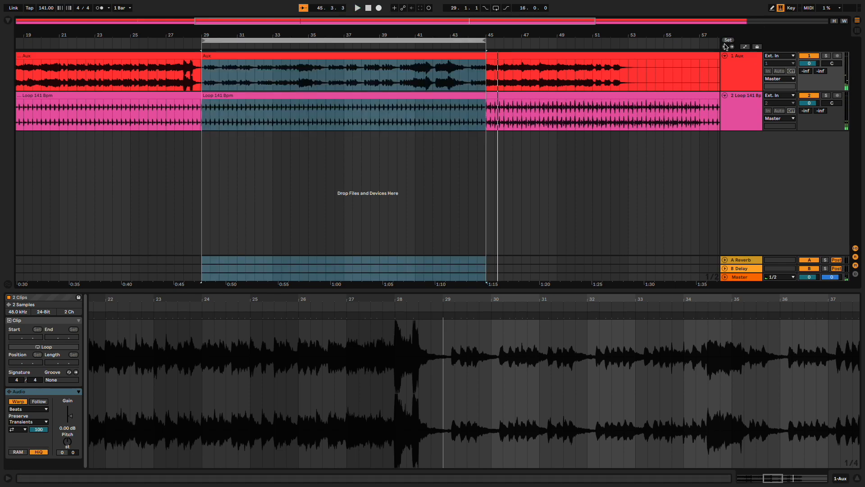
pyautogui.rightClick(205, 49)
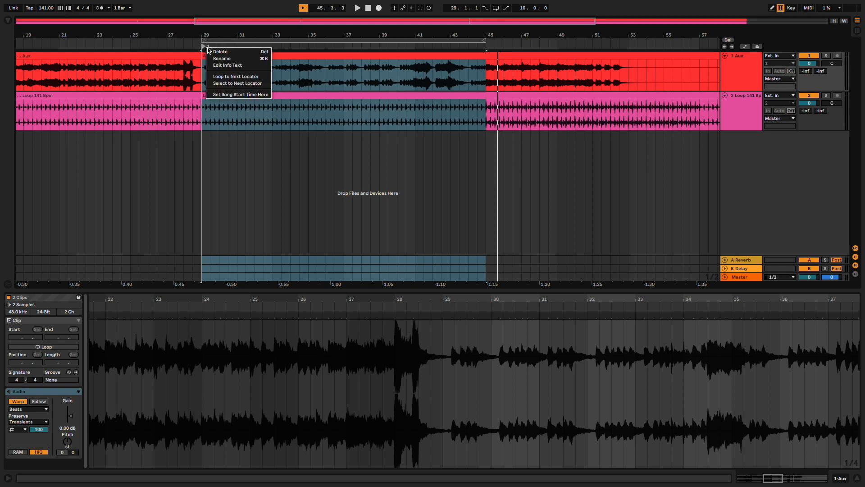
pyautogui.click(220, 57)
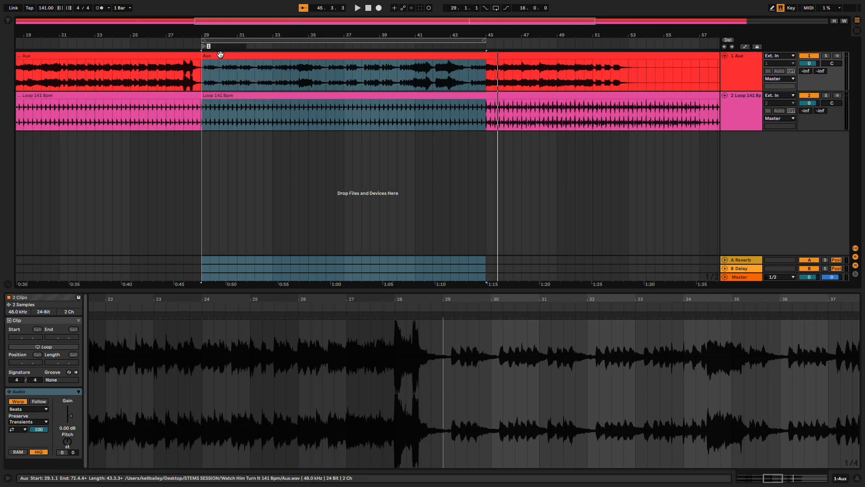
pyautogui.click(238, 37)
pyautogui.click(236, 40)
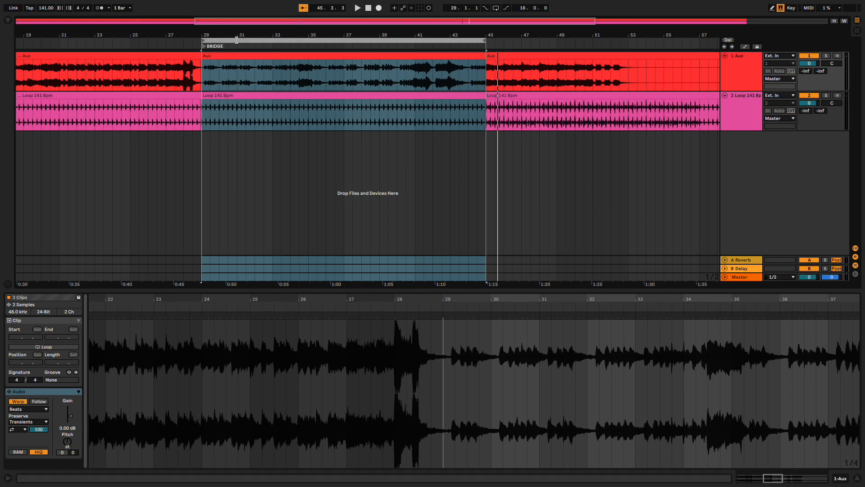
# Step: Move the loop brace to start at bar 45, play the section, and shorten the brace to end at bar 53
pyautogui.hscroll(-5, 150, 71)
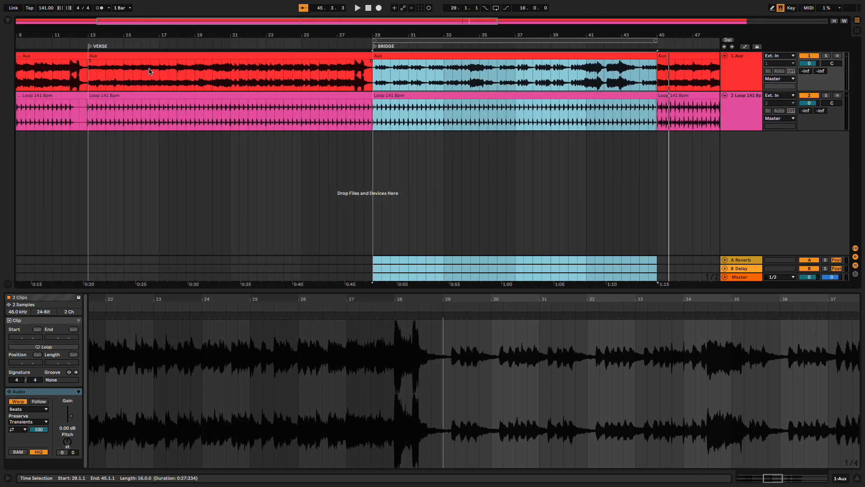
pyautogui.hscroll(5, 150, 71)
pyautogui.moveTo(265, 41); pyautogui.dragTo(547, 37)
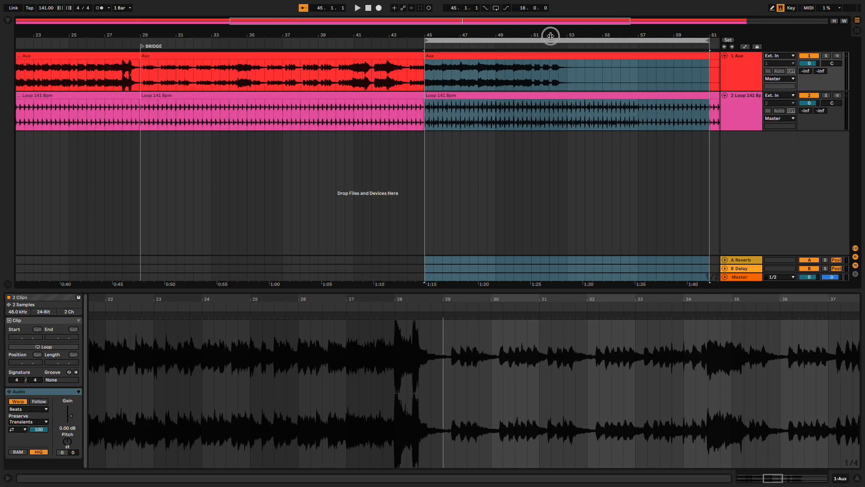
pyautogui.press('space')
pyautogui.hscroll(3, 486, 65)
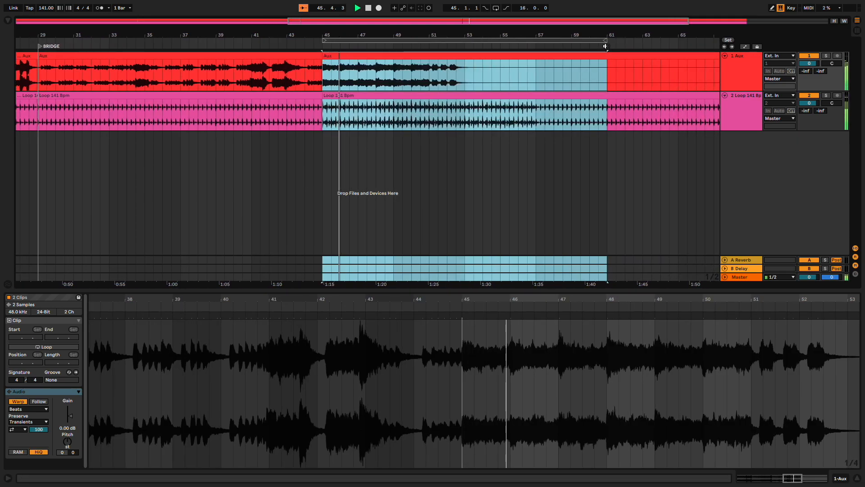
pyautogui.moveTo(605, 46); pyautogui.dragTo(465, 63)
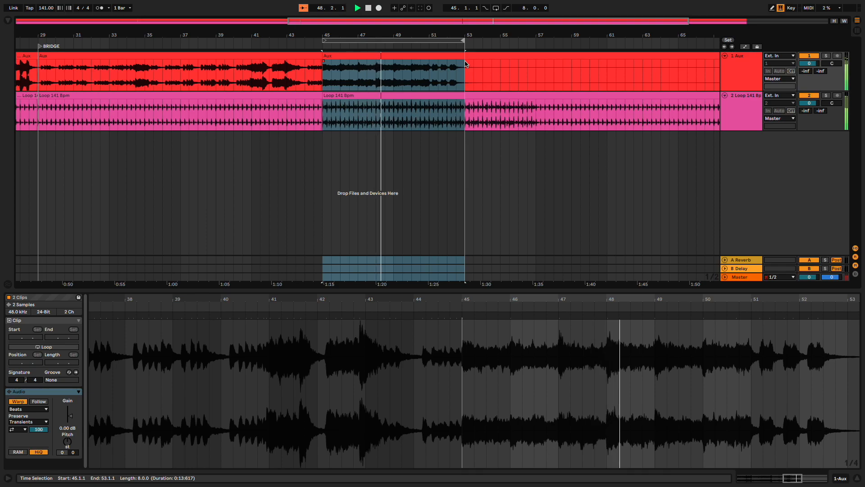
# Step: Split both clips at bar 53 and delete all remaining audio after that point on both tracks
pyautogui.hotkey('ctrl', 'e')
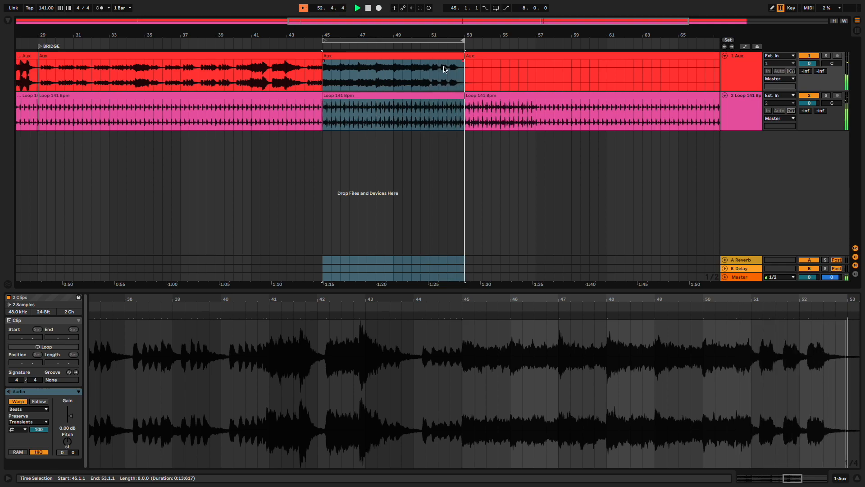
pyautogui.press('space')
pyautogui.moveTo(501, 149); pyautogui.dragTo(462, 47)
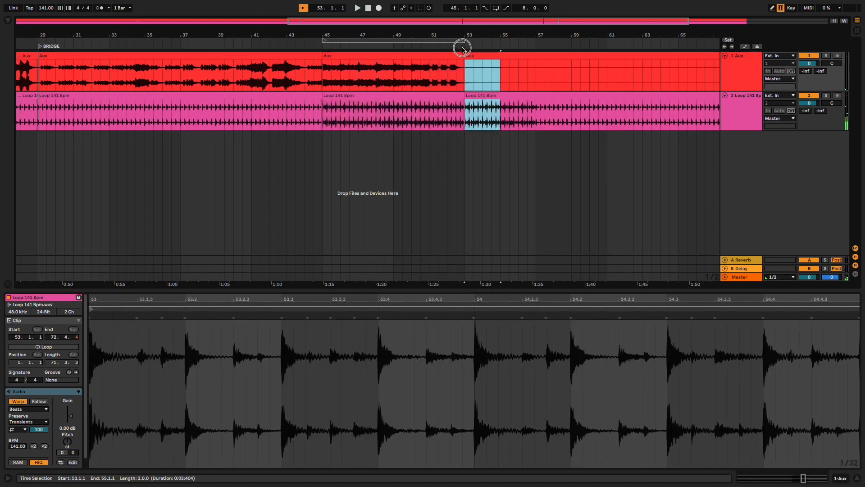
pyautogui.hotkey('ctrl', 'e')
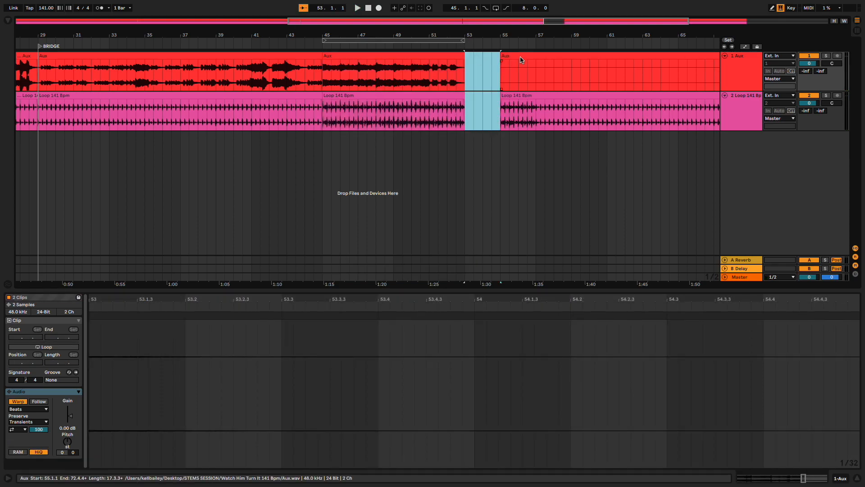
pyautogui.click(520, 58)
pyautogui.press('Delete')
pyautogui.click(520, 95)
pyautogui.press('Delete')
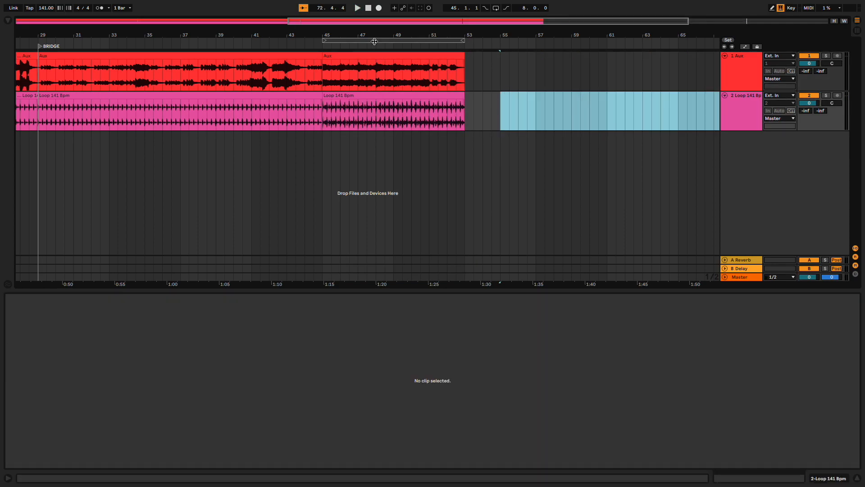
# Step: Add a locator named OUTRO at bar 45
pyautogui.click(374, 41)
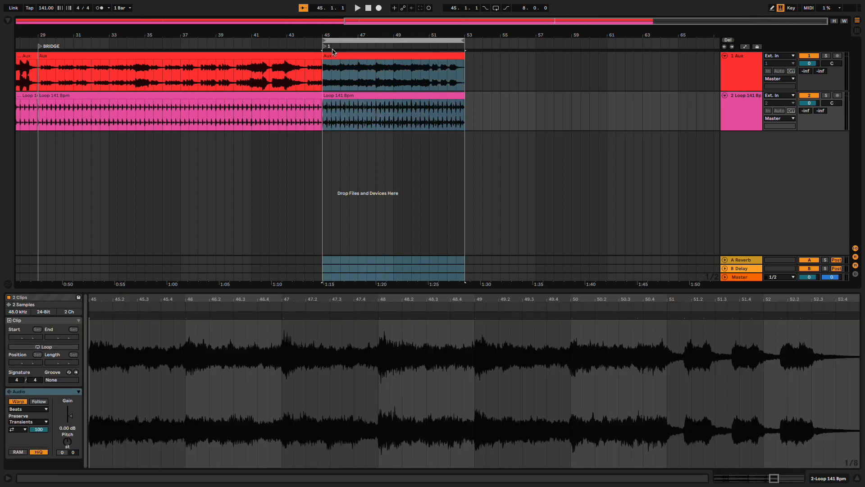
pyautogui.rightClick(332, 49)
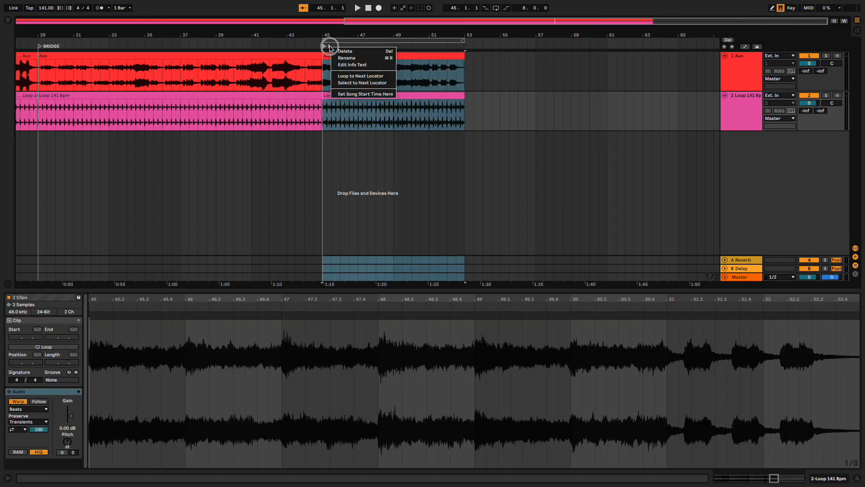
pyautogui.click(343, 56)
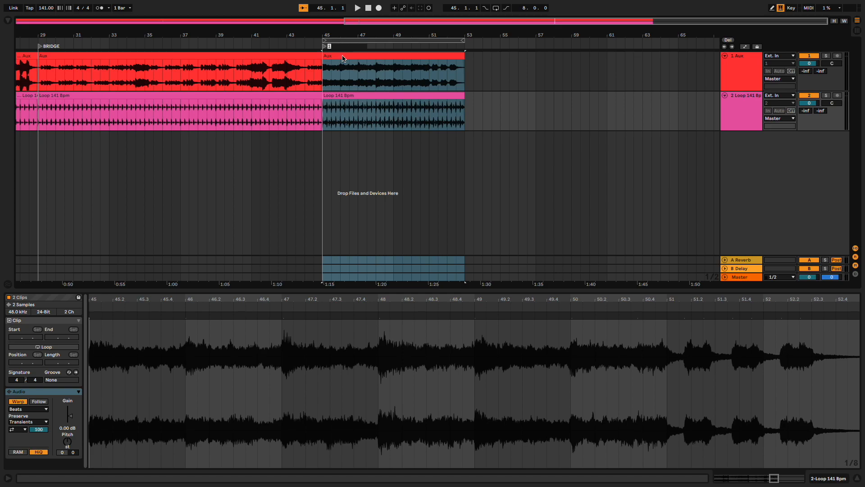
pyautogui.write('0')
pyautogui.click(358, 40)
# Step: Select all section clips in the arrangement and place them in Session View on their own tracks, starting at scene 2
pyautogui.hotkey('shift', 'w')
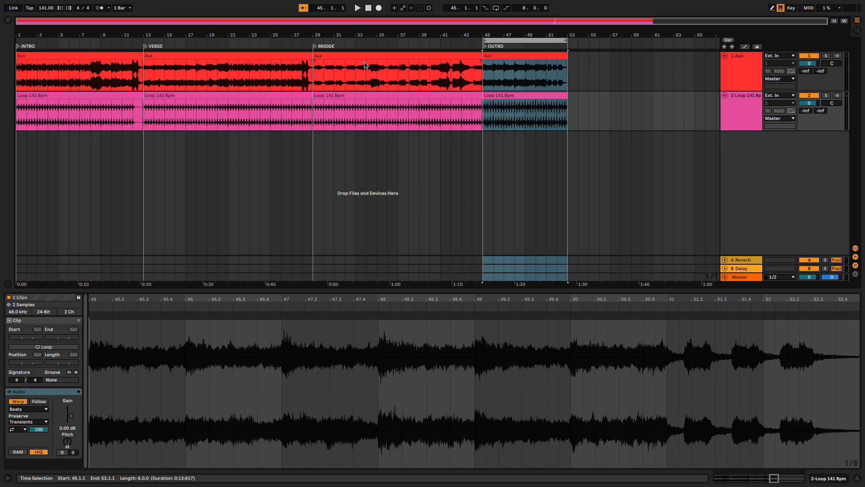
pyautogui.hotkey('ctrl', 'a')
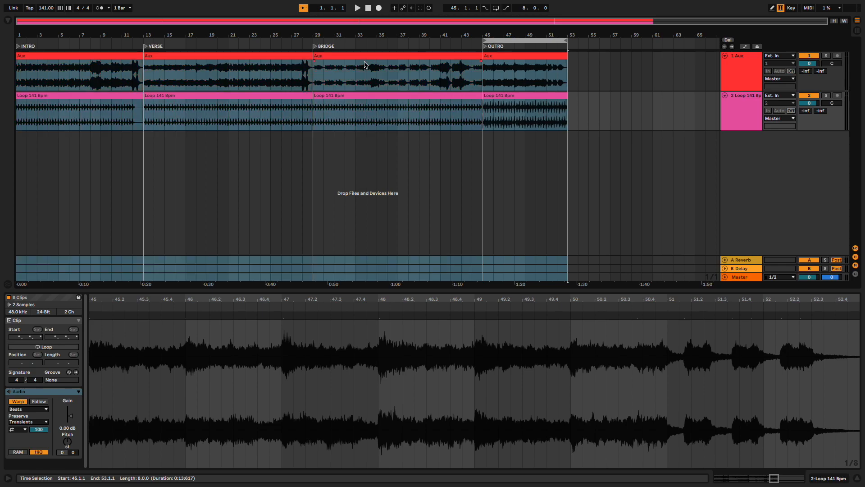
pyautogui.click(76, 55)
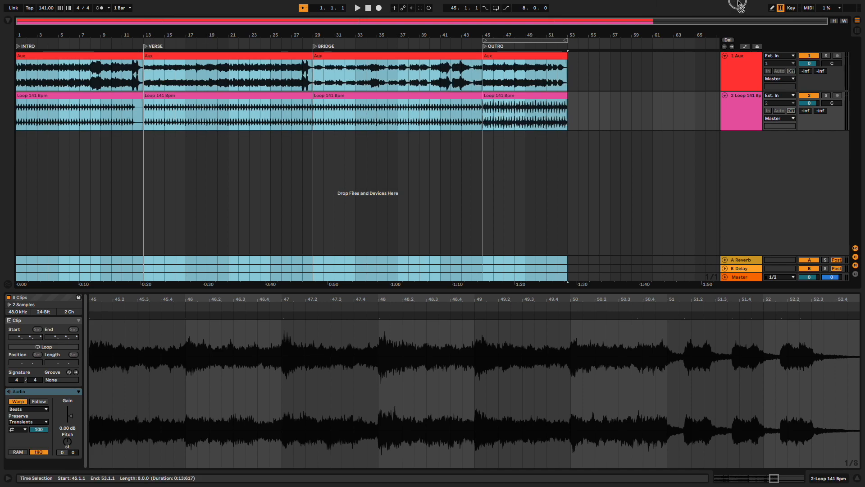
pyautogui.click(856, 30)
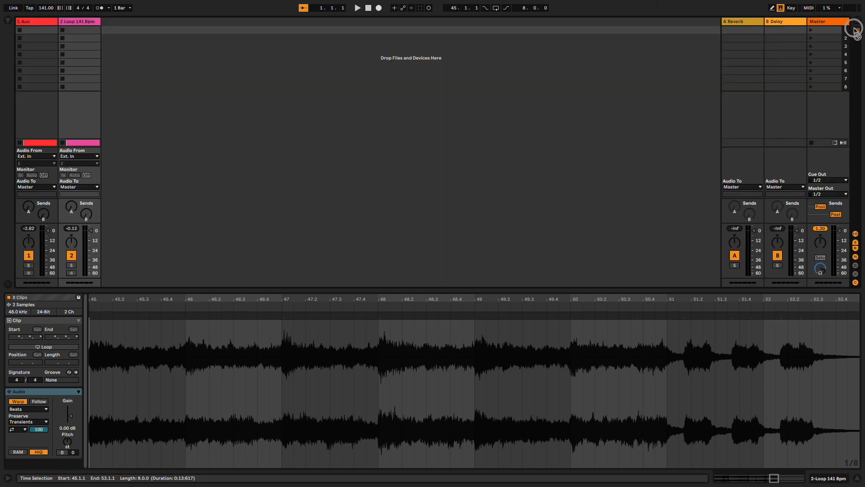
pyautogui.moveTo(2, 45); pyautogui.dragTo(51, 40)
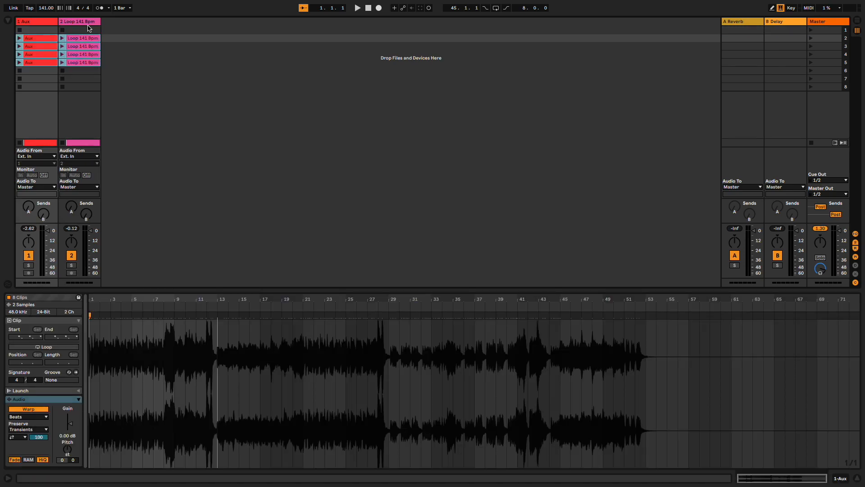
# Step: Widen the Aux and Loop 141 Bpm tracks in Session View and hide the return tracks
pyautogui.moveTo(99, 24); pyautogui.dragTo(302, 22)
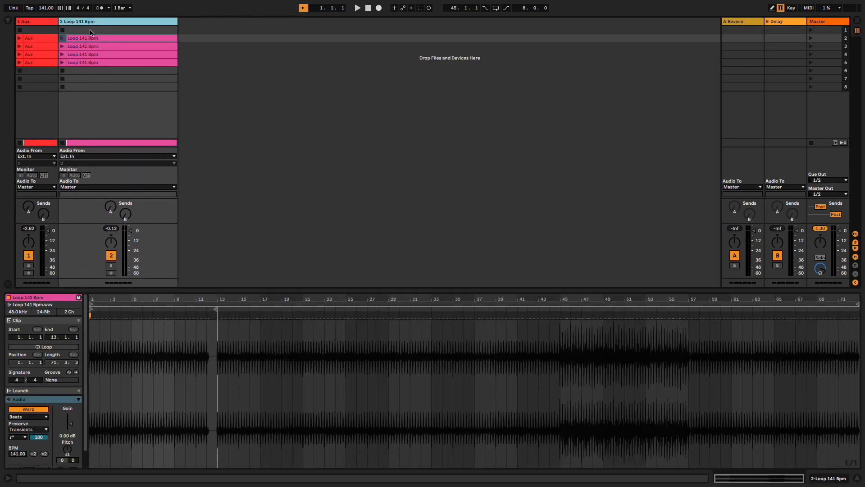
pyautogui.moveTo(56, 21); pyautogui.dragTo(208, 19)
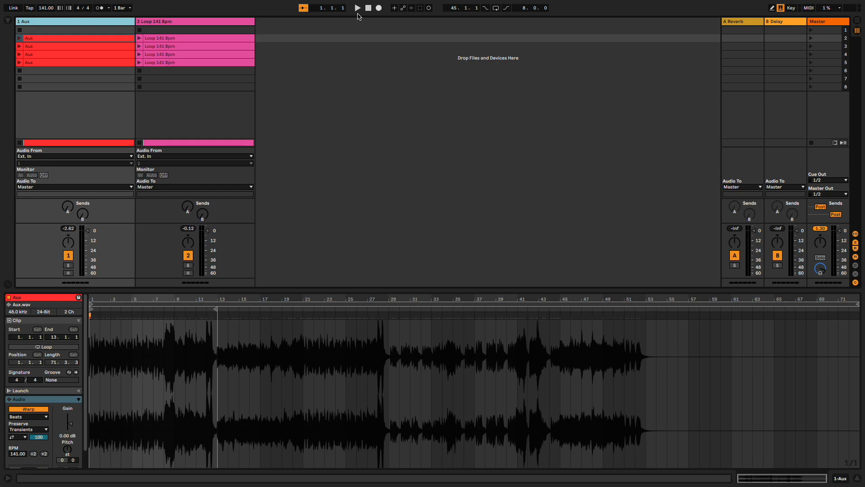
pyautogui.click(856, 233)
pyautogui.click(855, 234)
pyautogui.click(855, 248)
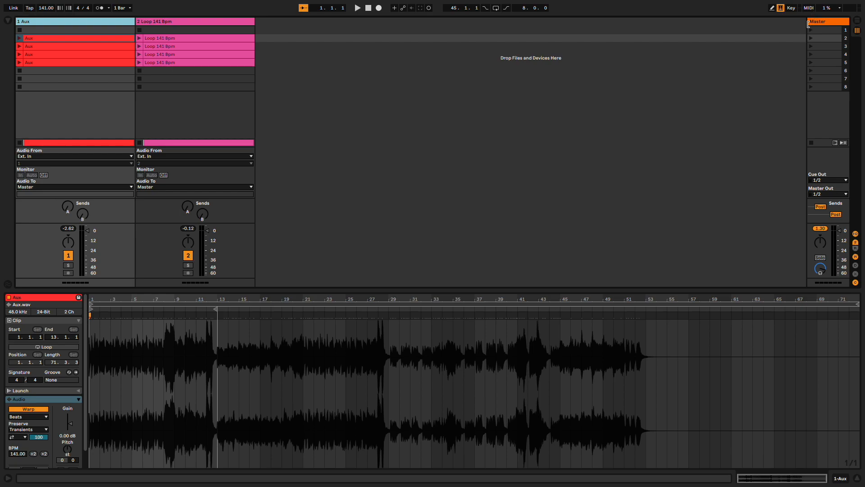
# Step: Widen the Master track and launch scene 2
pyautogui.moveTo(808, 24); pyautogui.dragTo(587, 46)
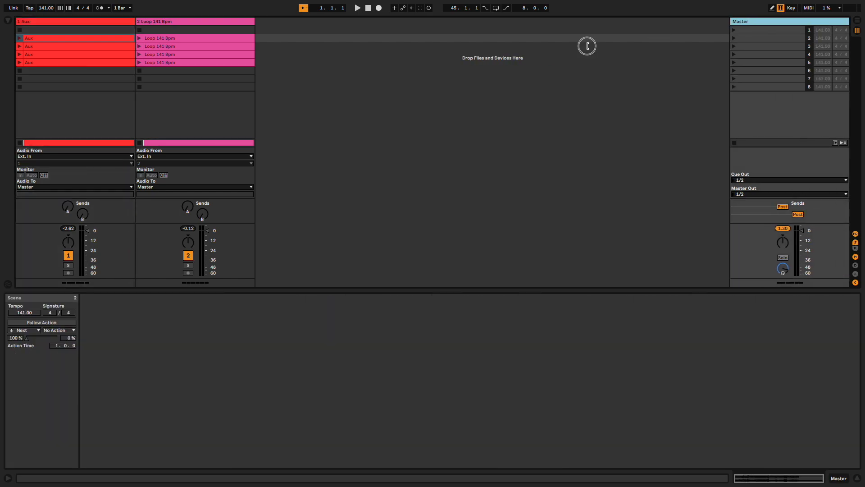
pyautogui.click(733, 38)
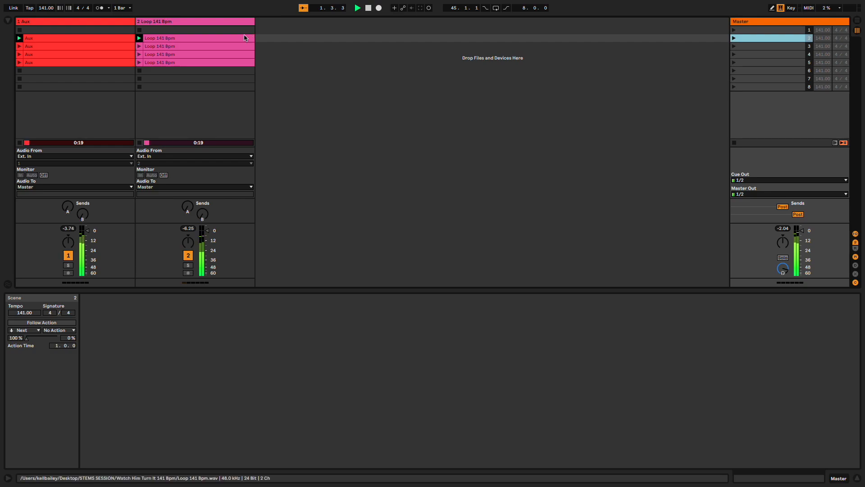
# Step: Rename scene 2 as INTRO
pyautogui.rightClick(754, 40)
pyautogui.click(675, 78)
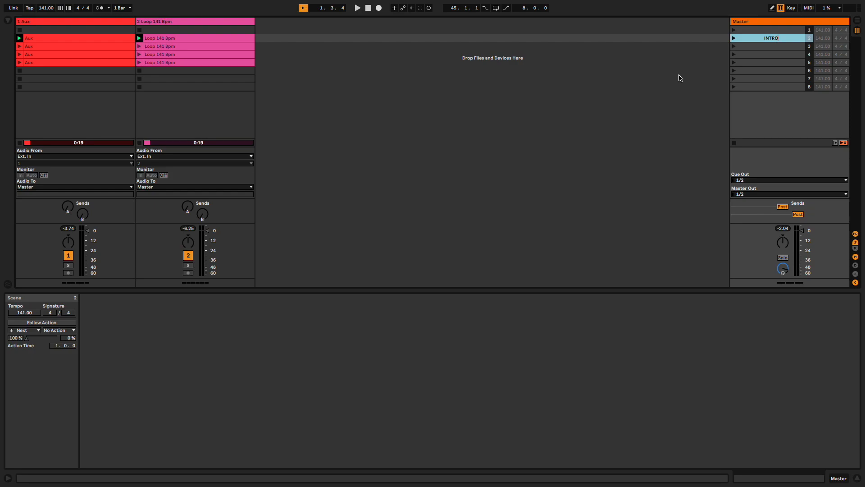
pyautogui.write('INTRO')
pyautogui.press('Return')
# Step: Launch scene 3 and name scenes 3, 4 and 5 VERSE, BRIDGE and OUTRO
pyautogui.click(733, 46)
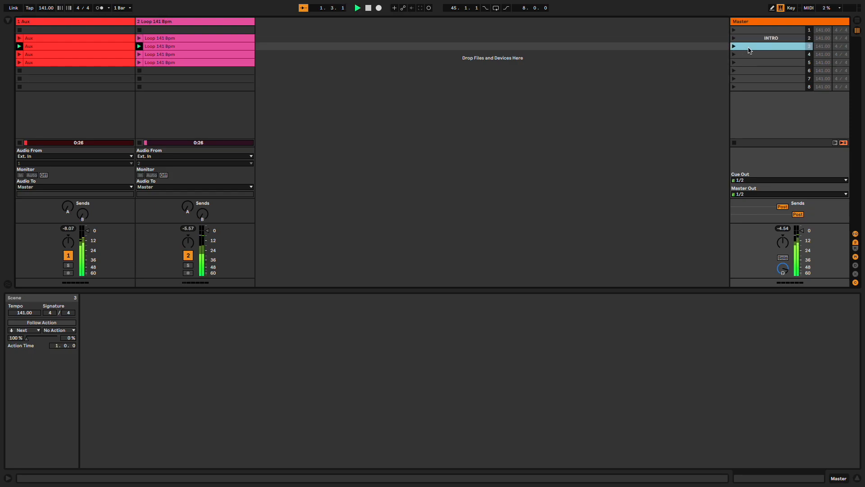
pyautogui.rightClick(749, 51)
pyautogui.click(765, 87)
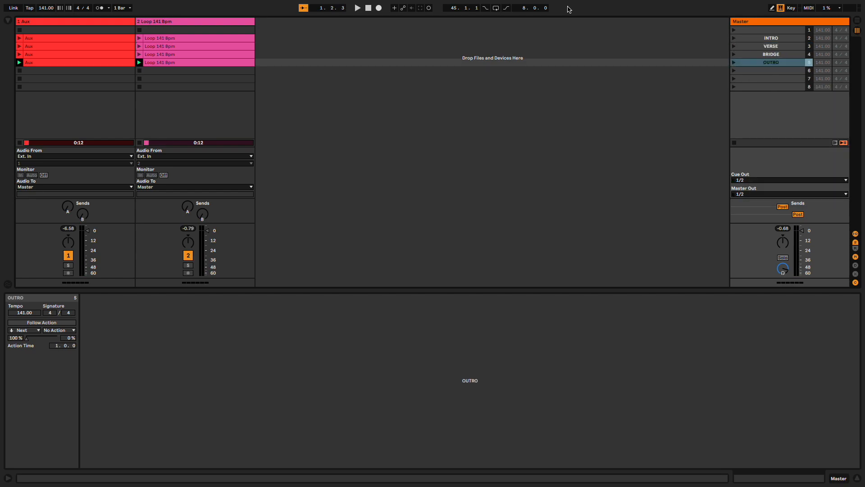
# Step: Copy the INTRO scene's Loop 141 Bpm clip into the empty scene 1 slot on the same track
pyautogui.click(153, 39)
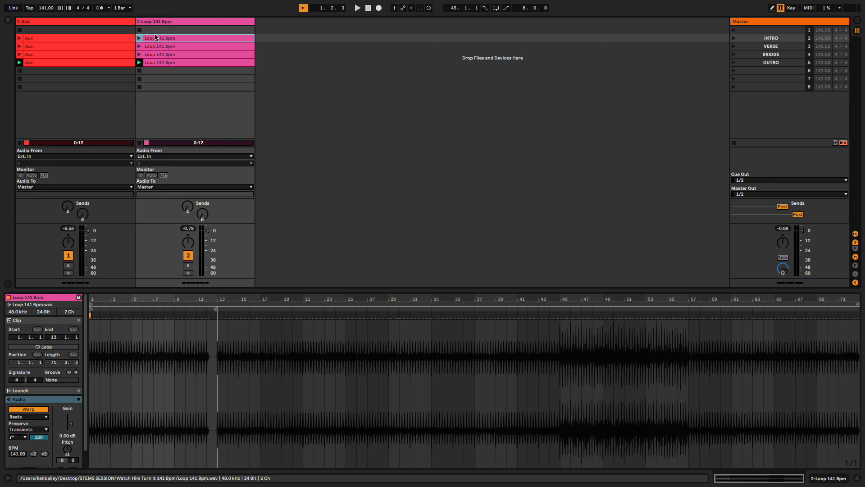
pyautogui.click(157, 31)
pyautogui.click(244, 39)
pyautogui.click(203, 31)
pyautogui.hotkey('ctrl', 'v')
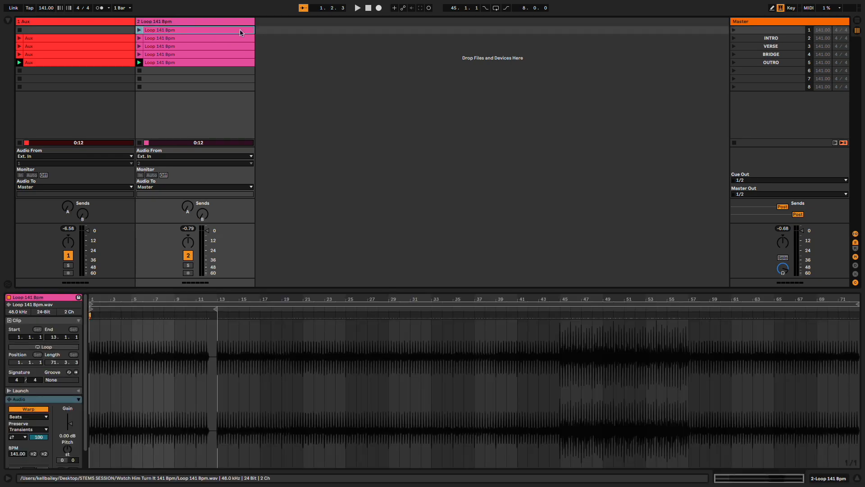
# Step: Launch scene 1 and rename it LOOP
pyautogui.click(734, 30)
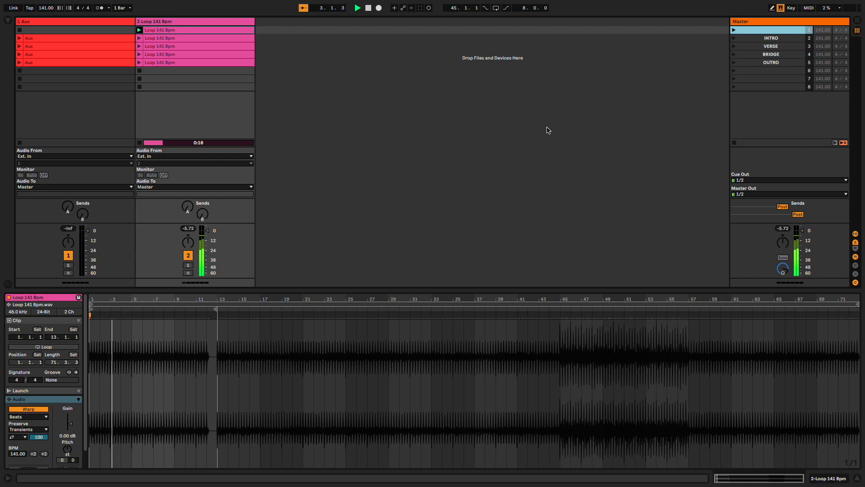
pyautogui.rightClick(768, 33)
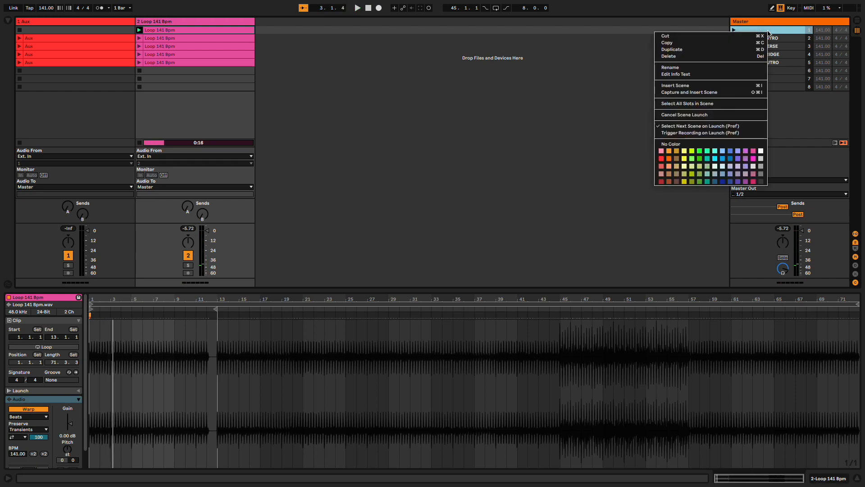
pyautogui.click(686, 71)
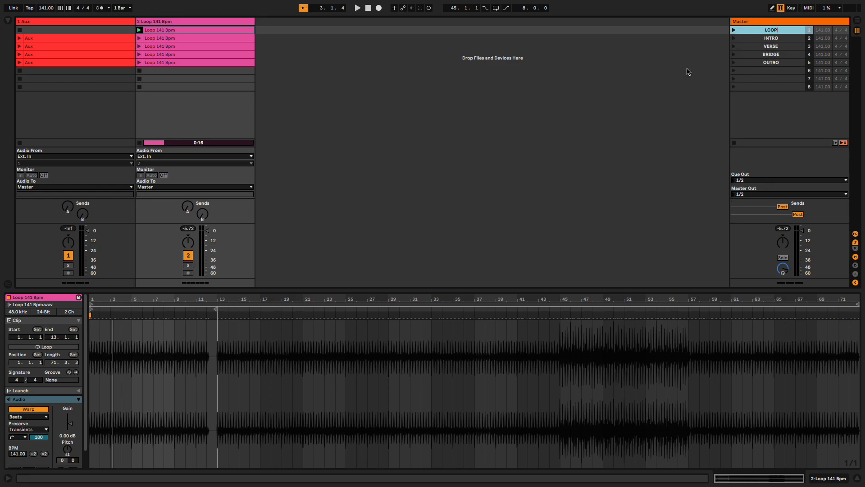
pyautogui.press('Return')
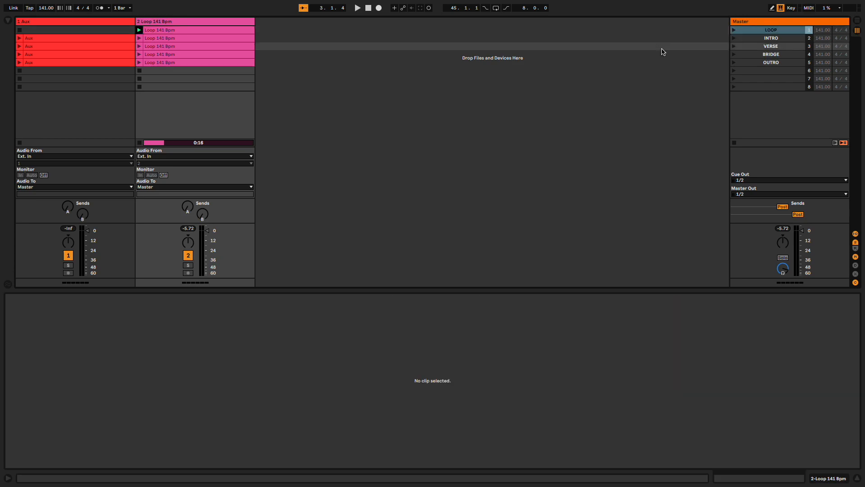
# Step: Launch the LOOP scene and make its Loop 141 Bpm clip loop over four bars, from bar 1 to bar 5
pyautogui.click(734, 30)
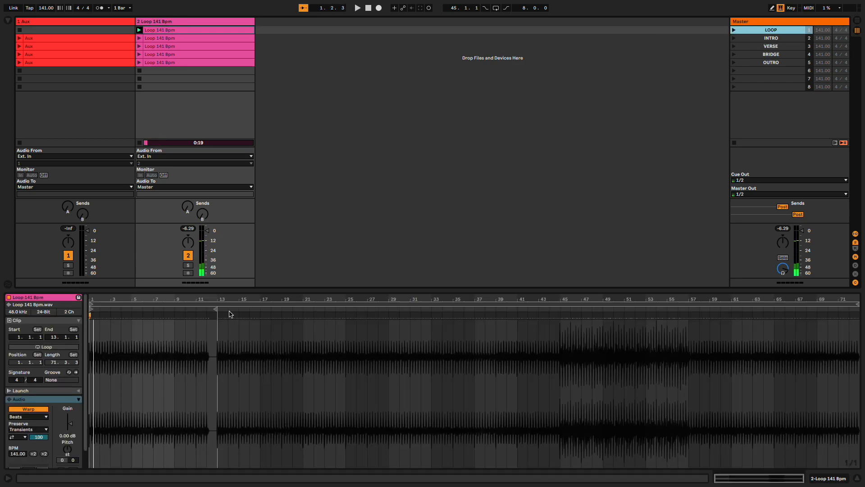
pyautogui.moveTo(857, 305); pyautogui.dragTo(133, 369)
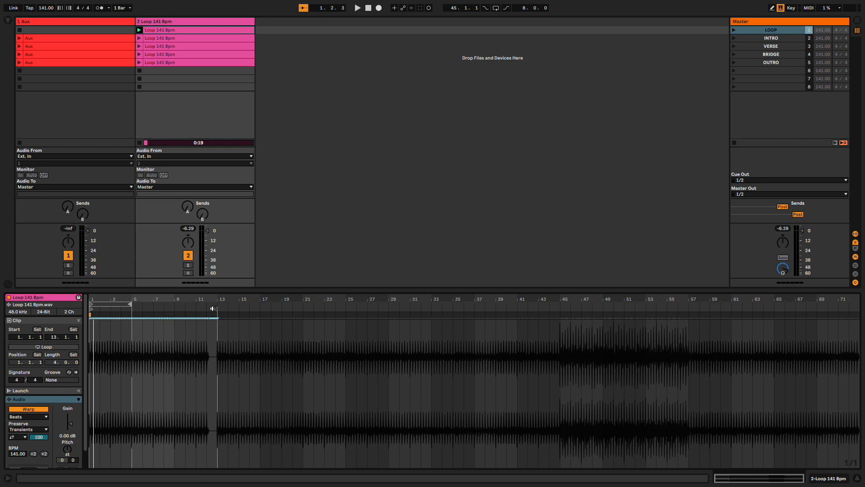
pyautogui.moveTo(216, 310); pyautogui.dragTo(132, 319)
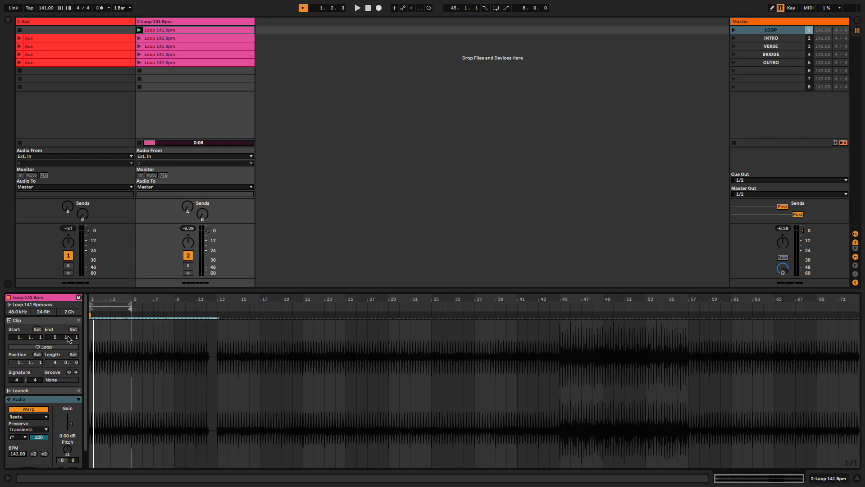
pyautogui.click(52, 348)
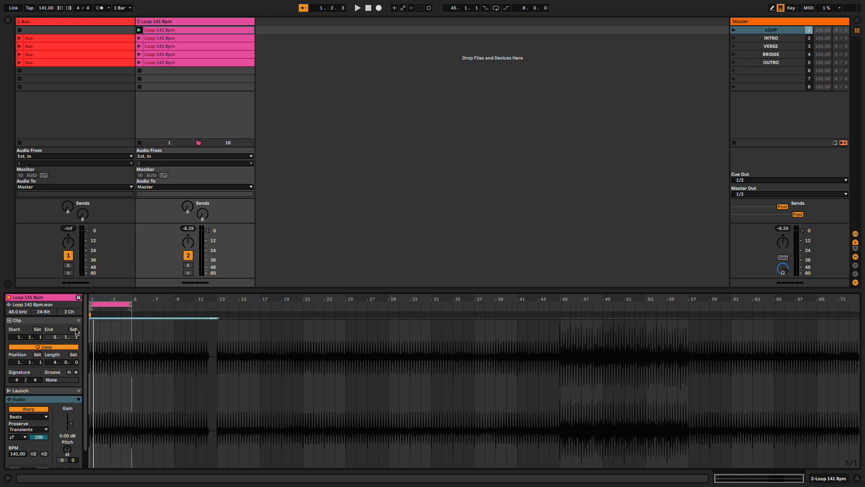
# Step: Launch the LOOP, INTRO and VERSE scenes in turn to audition them
pyautogui.click(734, 29)
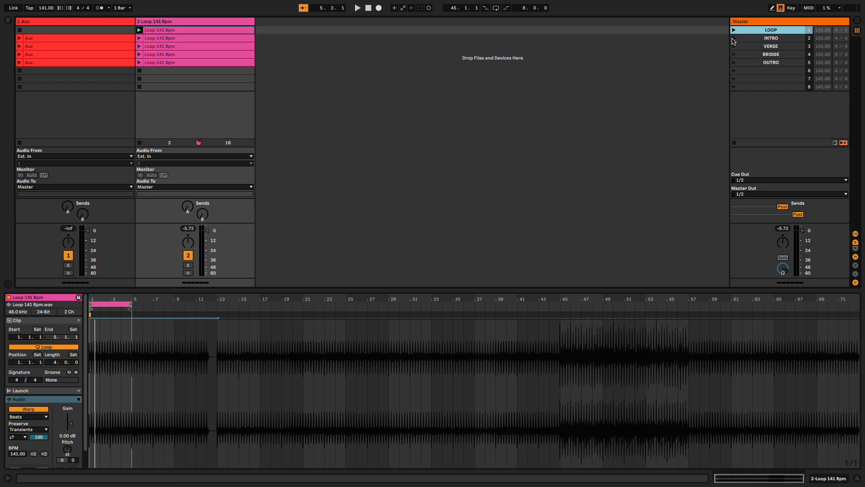
pyautogui.click(734, 38)
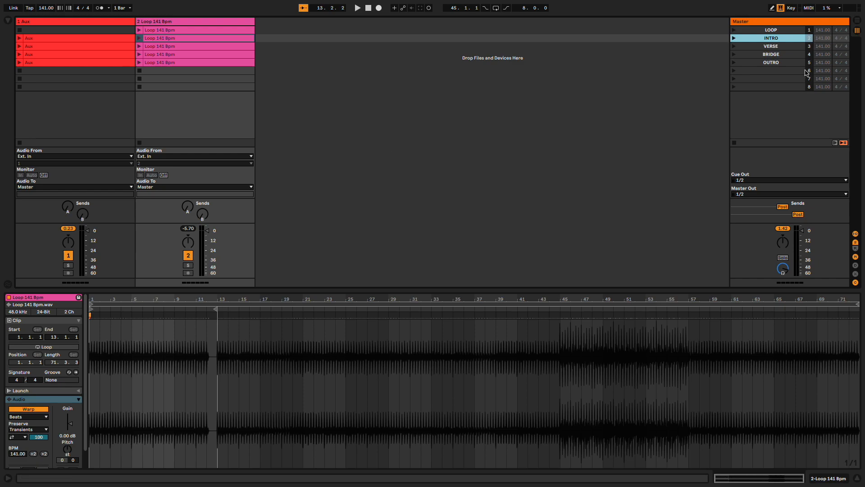
pyautogui.click(734, 46)
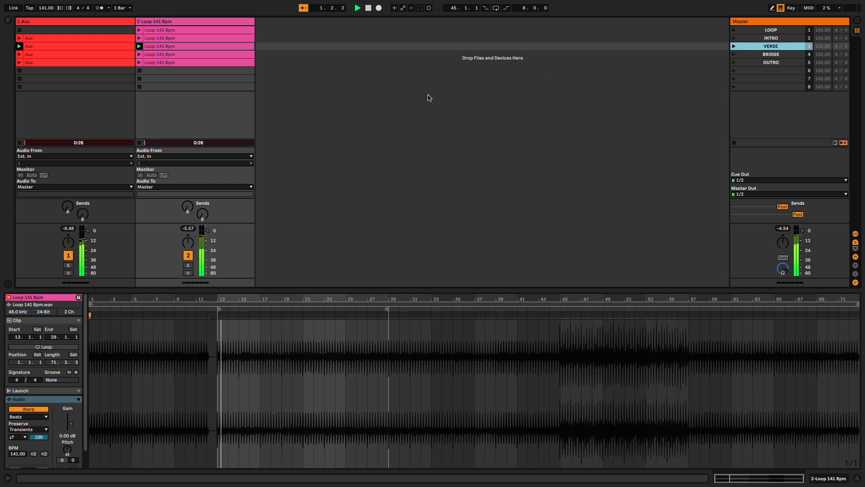
# Step: Loop the VERSE scene's Loop 141 Bpm clip over 16 bars, from bar 13 to bar 29
pyautogui.moveTo(92, 303); pyautogui.dragTo(218, 305)
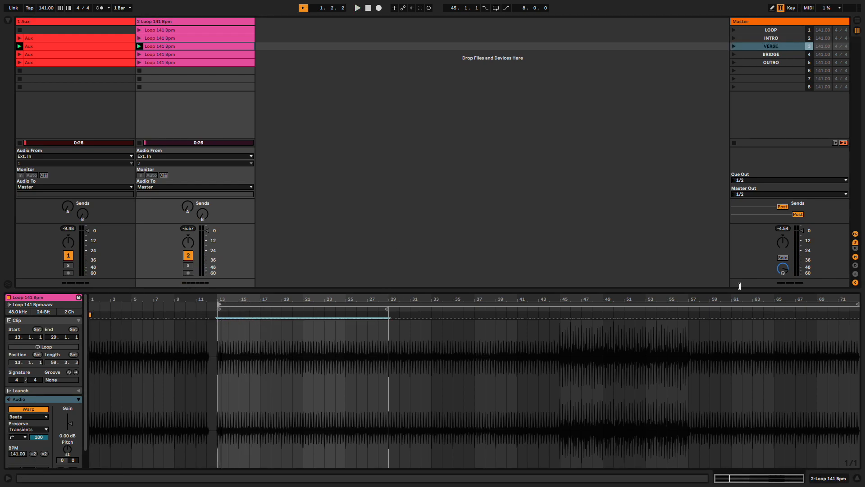
pyautogui.moveTo(856, 302); pyautogui.dragTo(386, 347)
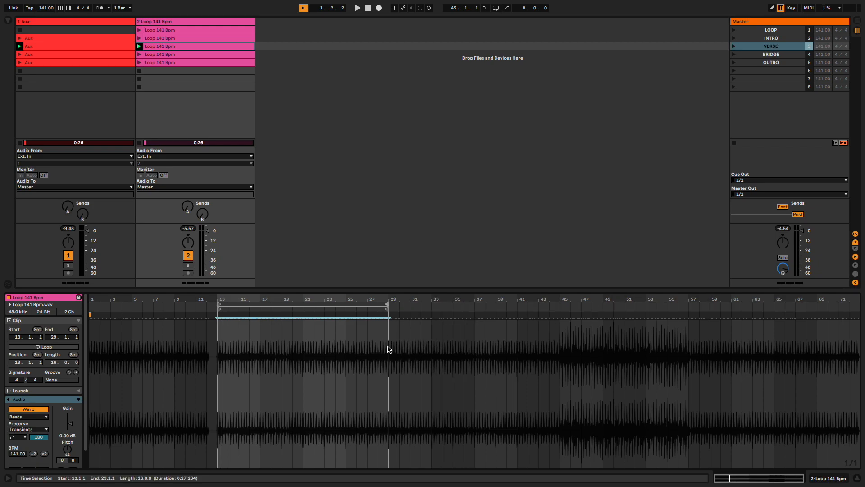
pyautogui.click(37, 347)
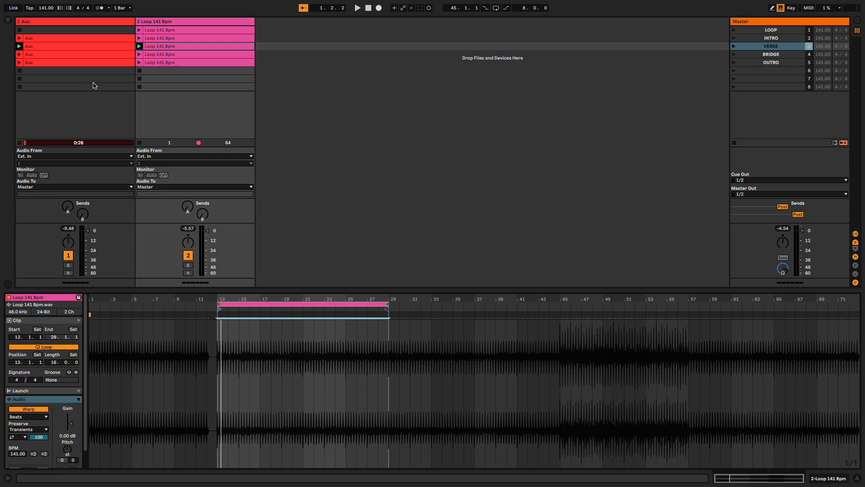
# Step: Loop the VERSE scene's Aux clip over the same 16 bars, from bar 13 to bar 29
pyautogui.click(81, 46)
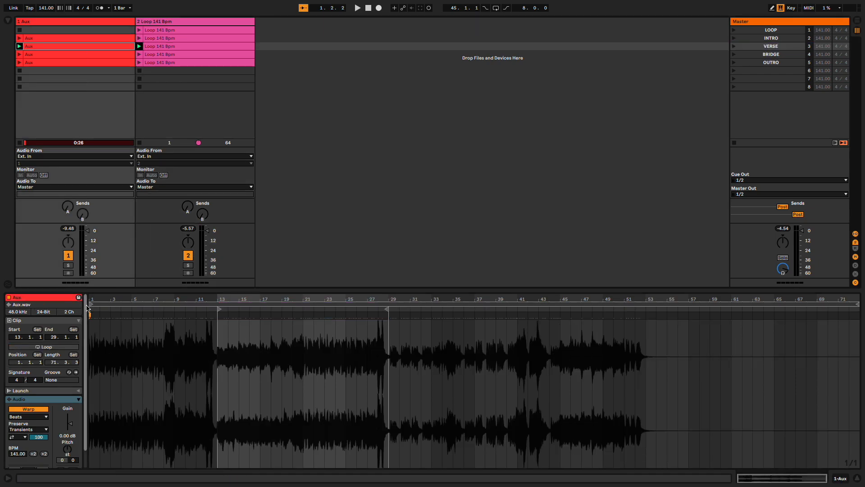
pyautogui.moveTo(91, 305)
pyautogui.mouseDown()
pyautogui.moveTo(228, 298)
pyautogui.moveTo(218, 299)
pyautogui.mouseUp()
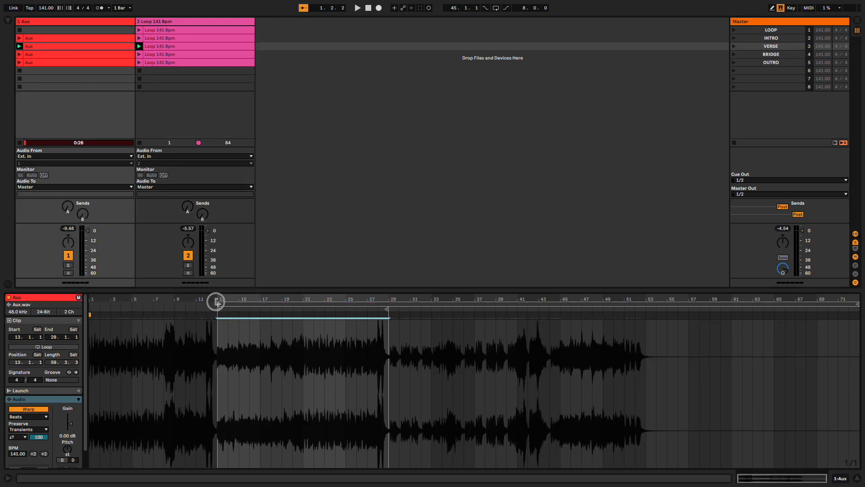
pyautogui.moveTo(857, 303); pyautogui.dragTo(387, 308)
pyautogui.click(53, 347)
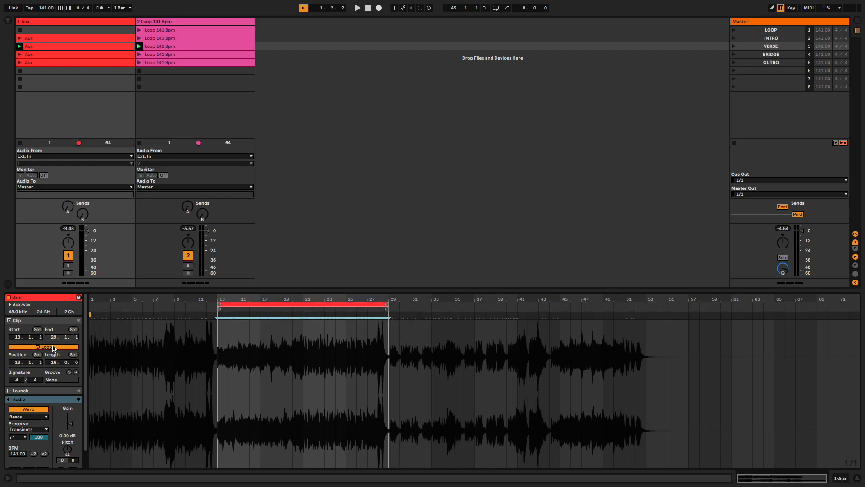
# Step: Audition the looped VERSE scene, launch the BRIDGE and OUTRO scenes in turn, and stop playback
pyautogui.click(734, 46)
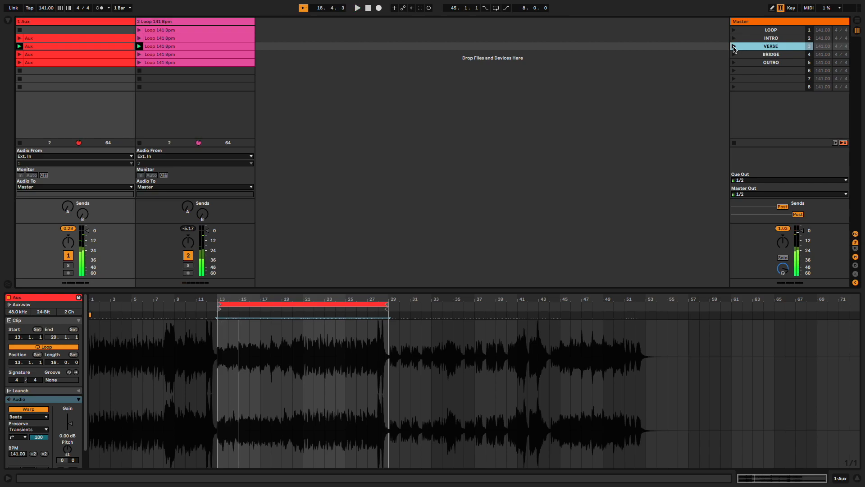
pyautogui.click(734, 47)
pyautogui.click(733, 55)
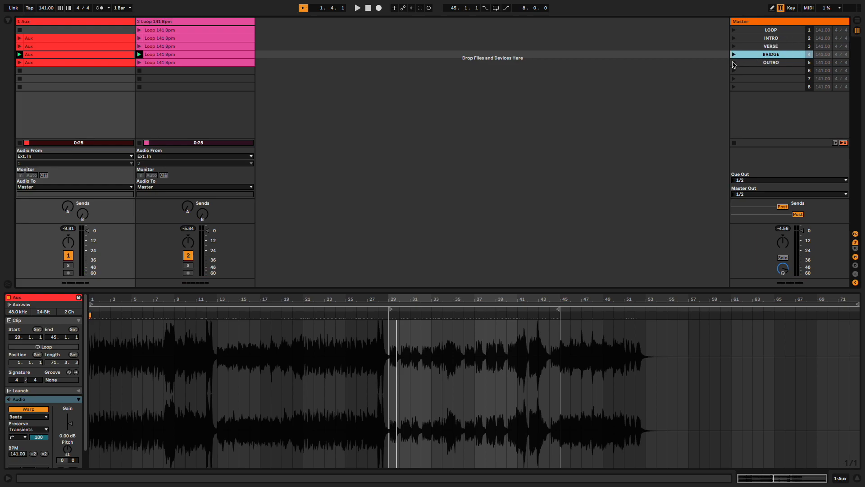
pyautogui.click(733, 62)
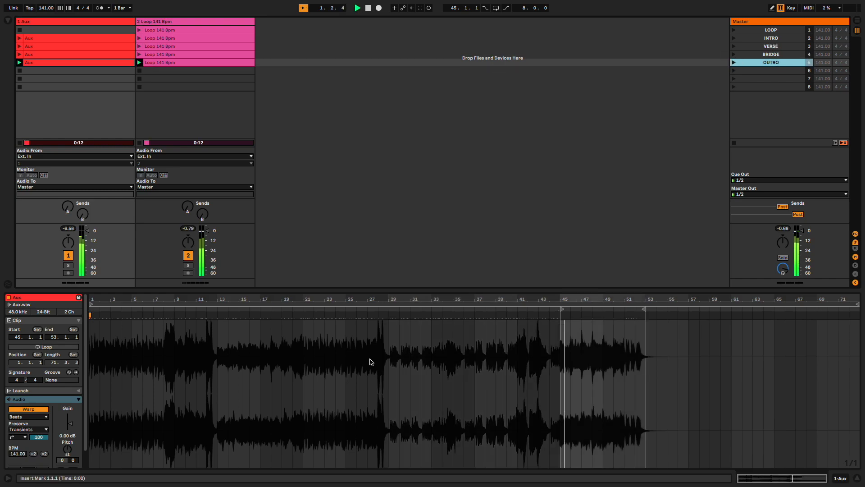
pyautogui.press('space')
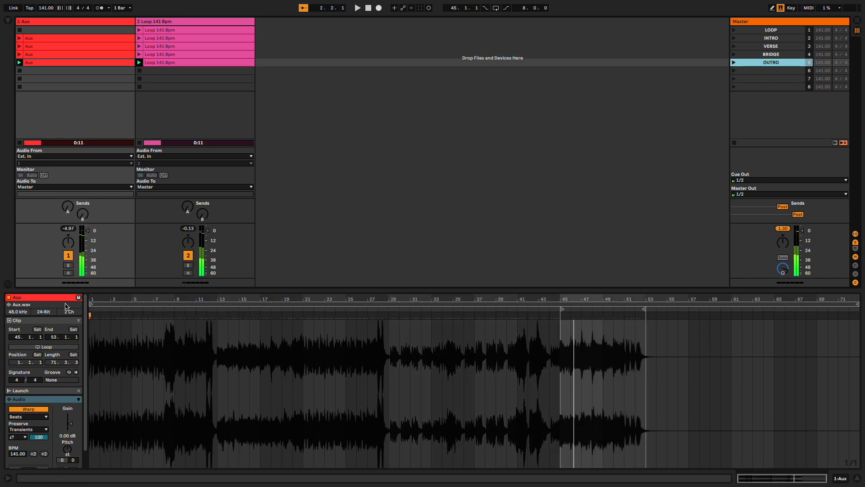
# Step: Loop the OUTRO scene's Aux clip over eight bars, from bar 45 to bar 53
pyautogui.click(90, 303)
pyautogui.moveTo(90, 302); pyautogui.dragTo(559, 309)
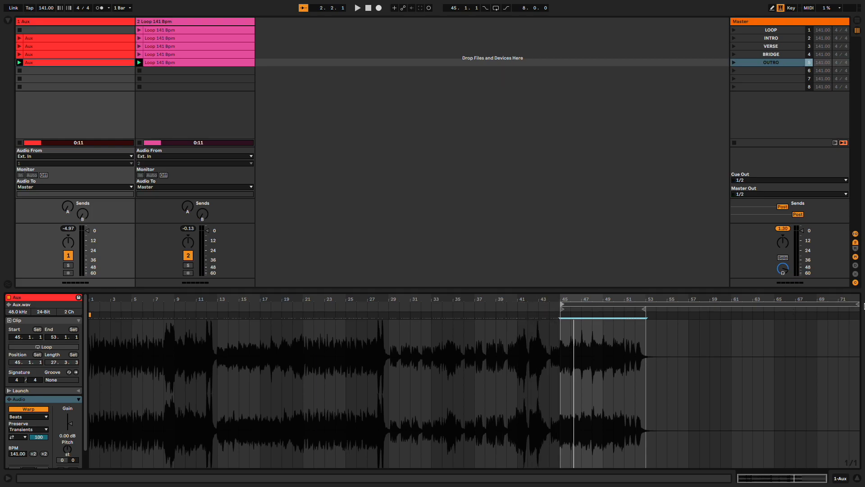
pyautogui.moveTo(859, 307); pyautogui.dragTo(643, 310)
pyautogui.click(43, 346)
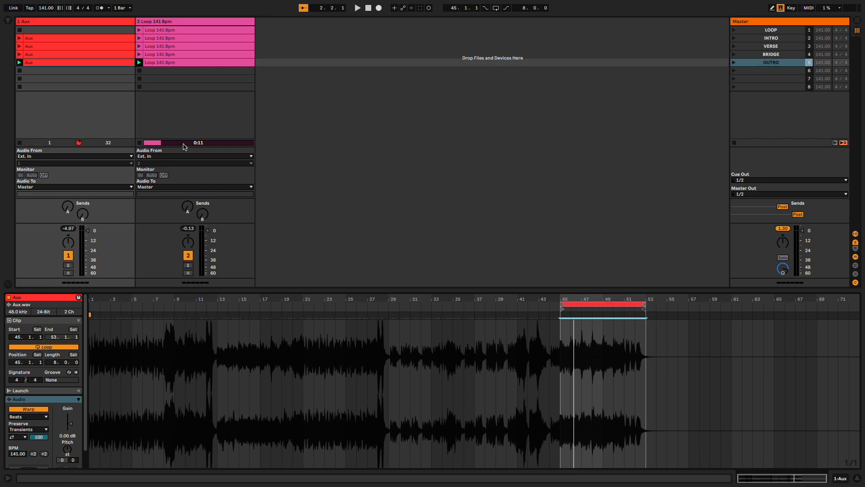
# Step: Loop the OUTRO scene's Loop 141 Bpm clip over eight bars, from bar 45 to bar 53, and launch the OUTRO scene
pyautogui.click(165, 63)
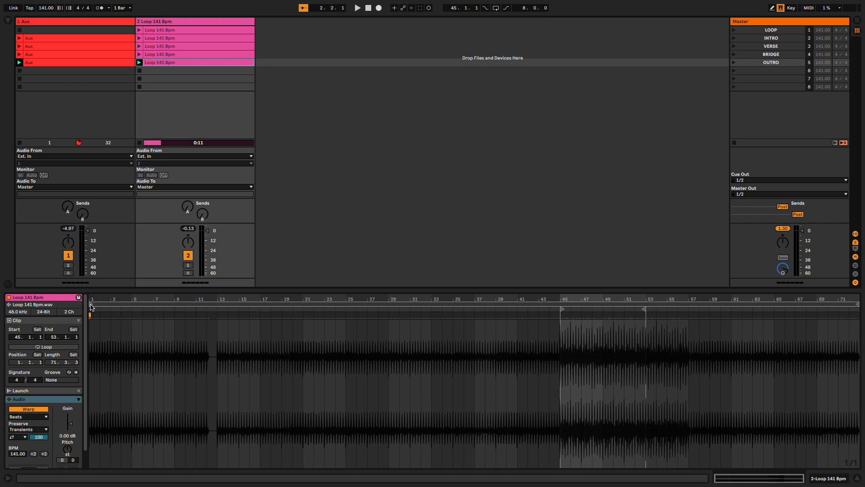
pyautogui.moveTo(91, 303); pyautogui.dragTo(560, 331)
pyautogui.moveTo(858, 307); pyautogui.dragTo(645, 326)
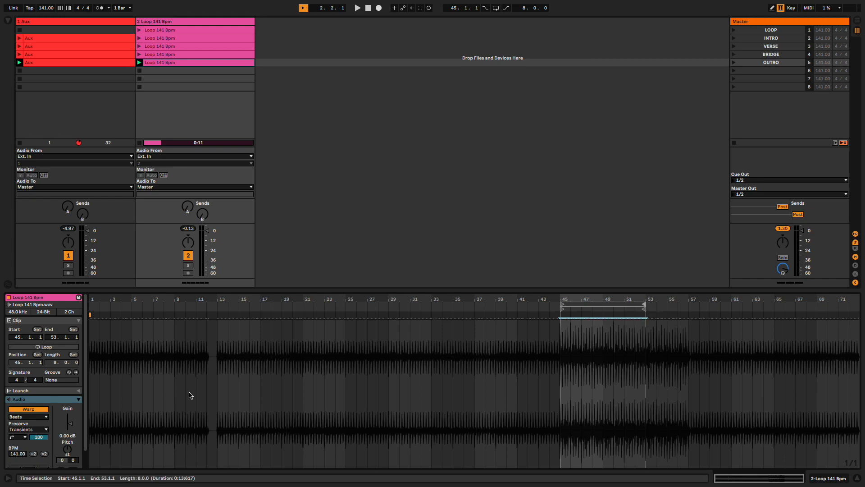
pyautogui.click(47, 348)
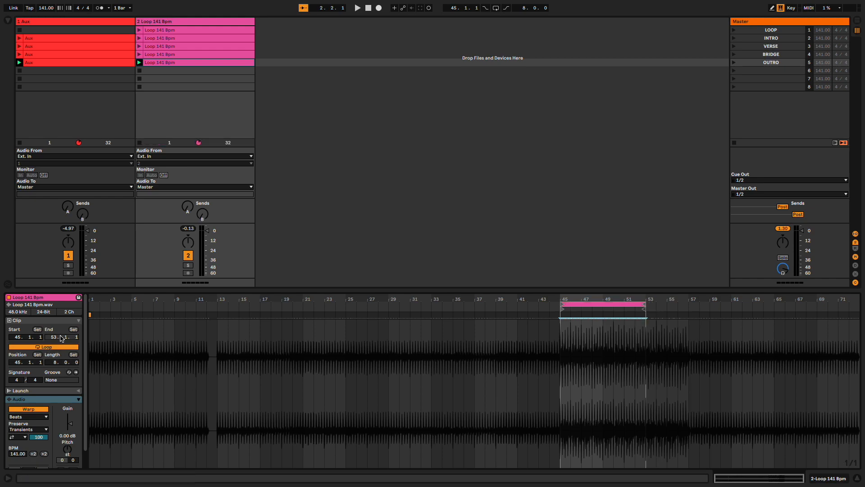
pyautogui.click(737, 64)
pyautogui.click(735, 63)
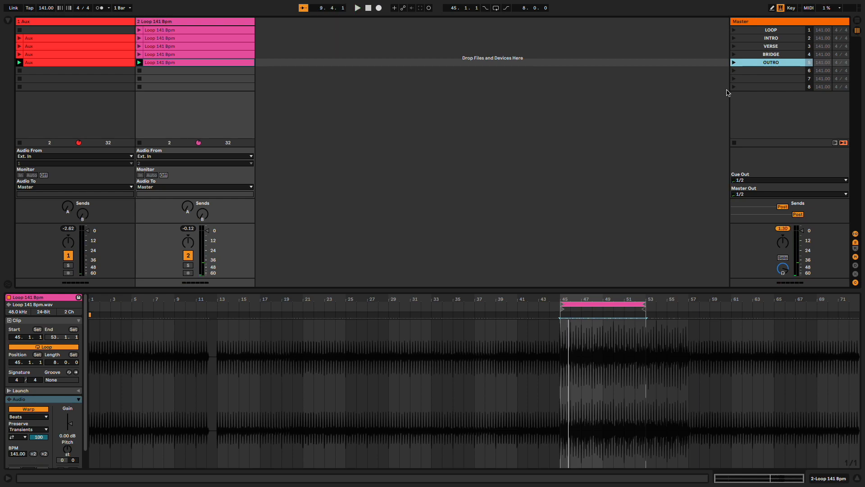
# Step: Select the INTRO scene and open its Loop 141 Bpm clip to review the Follow Action settings
pyautogui.click(755, 46)
pyautogui.click(753, 33)
pyautogui.click(750, 38)
pyautogui.click(750, 39)
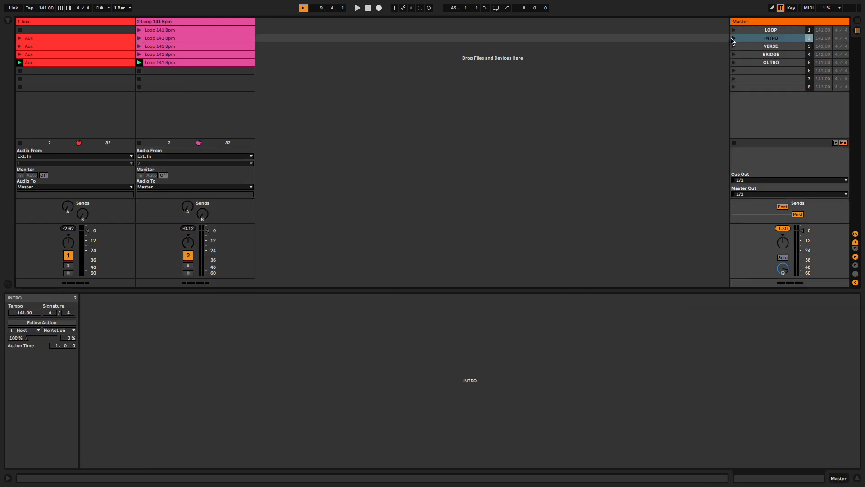
pyautogui.click(171, 38)
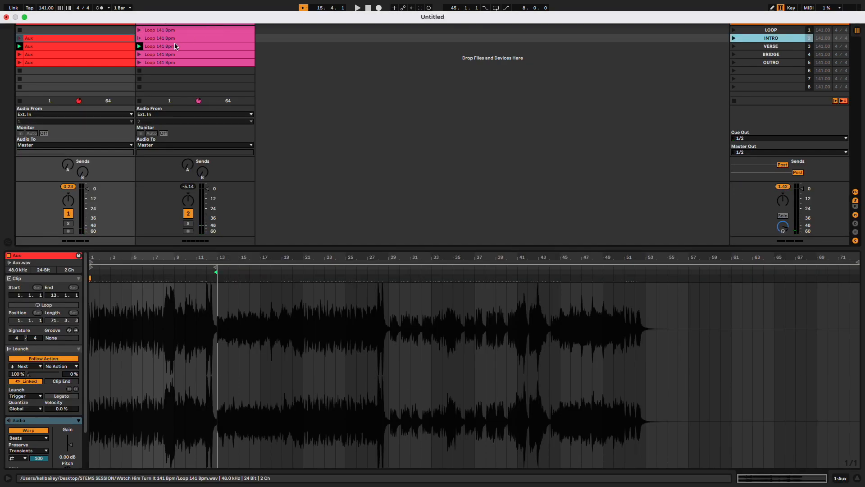
pyautogui.click(175, 43)
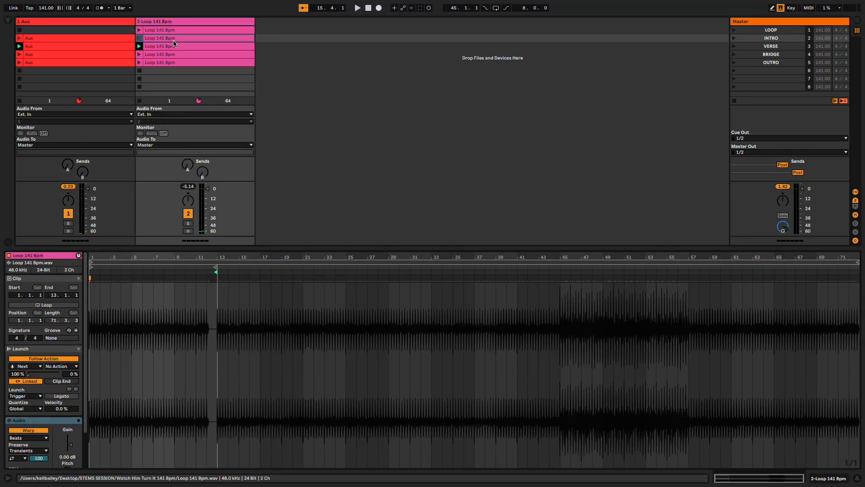
# Step: Review the available follow actions for the INTRO scene's Loop 141 Bpm clip, leaving Next selected
pyautogui.click(35, 367)
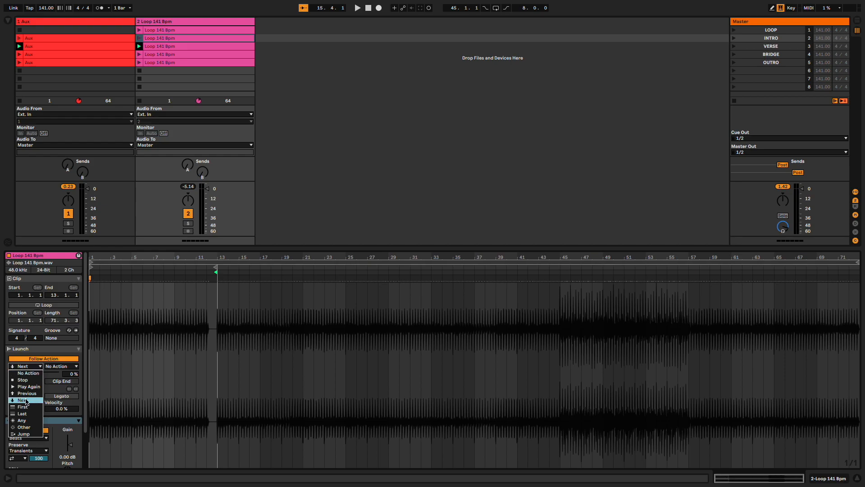
pyautogui.click(431, 141)
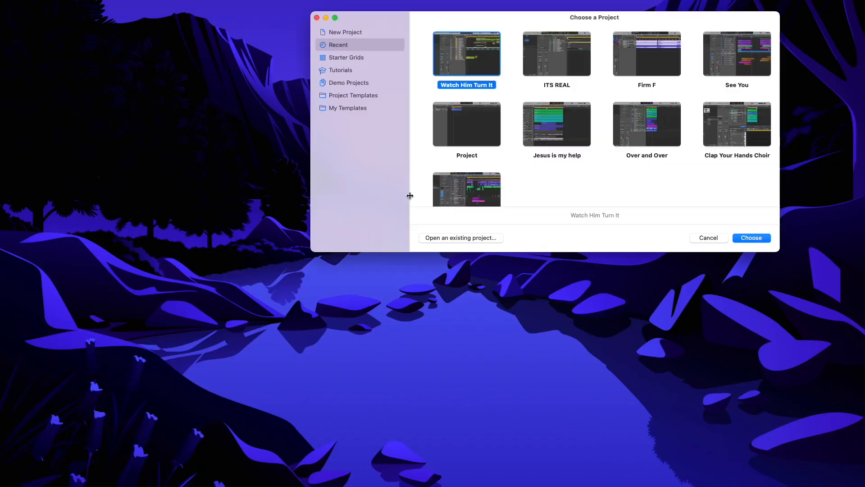
# Step: Open the recent Watch Him Turn It project in Logic Pro to view its tracks, and close it without saving
pyautogui.click(749, 238)
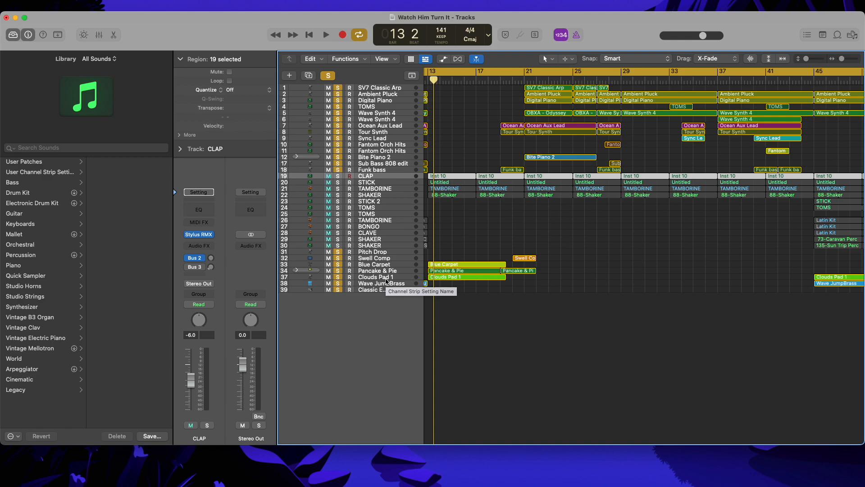
pyautogui.press('super+w')
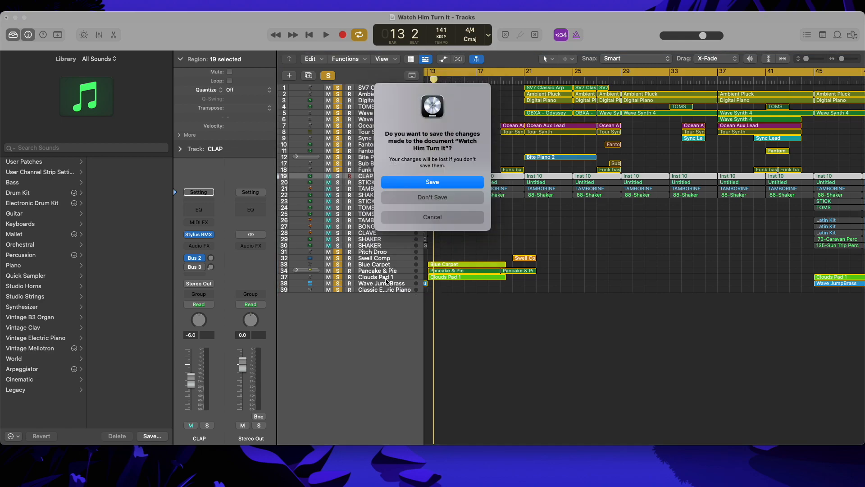
pyautogui.click(405, 198)
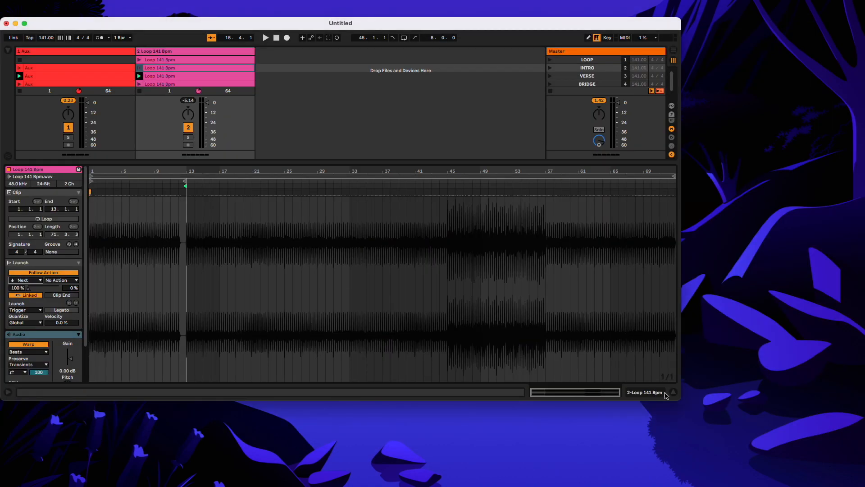
# Step: Back in Ableton Live, hide the Session clip details and review the Arrangement's INTRO to OUTRO sections before returning to the Session View
pyautogui.click(674, 392)
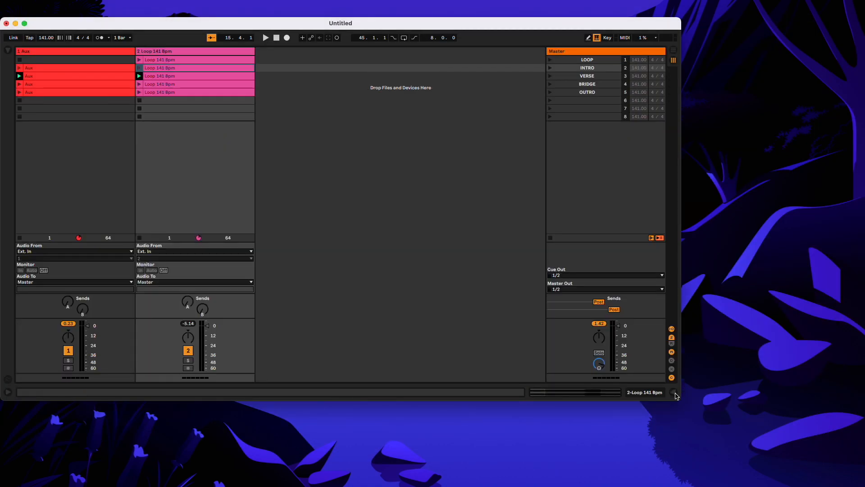
pyautogui.click(673, 52)
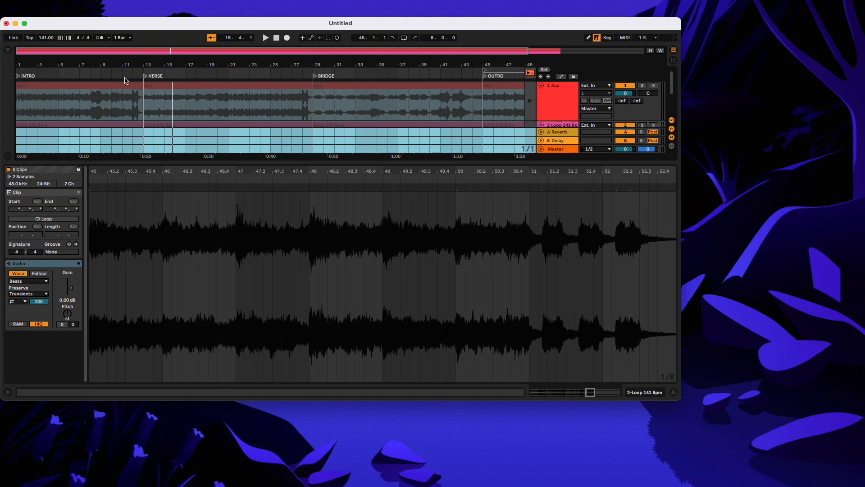
pyautogui.scroll(-5, 157, 136)
pyautogui.scroll(5, 161, 124)
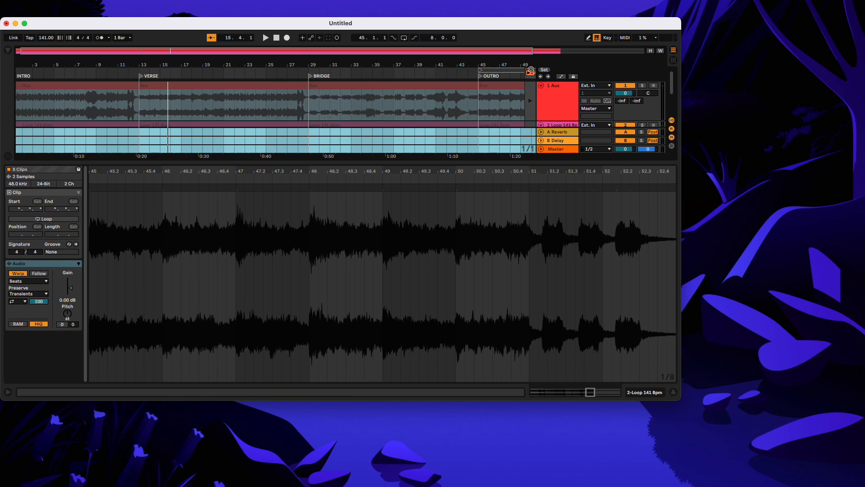
pyautogui.click(673, 60)
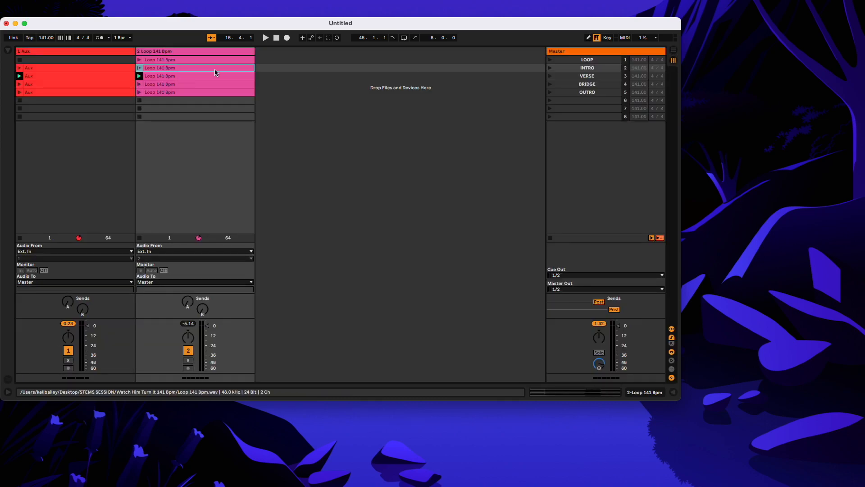